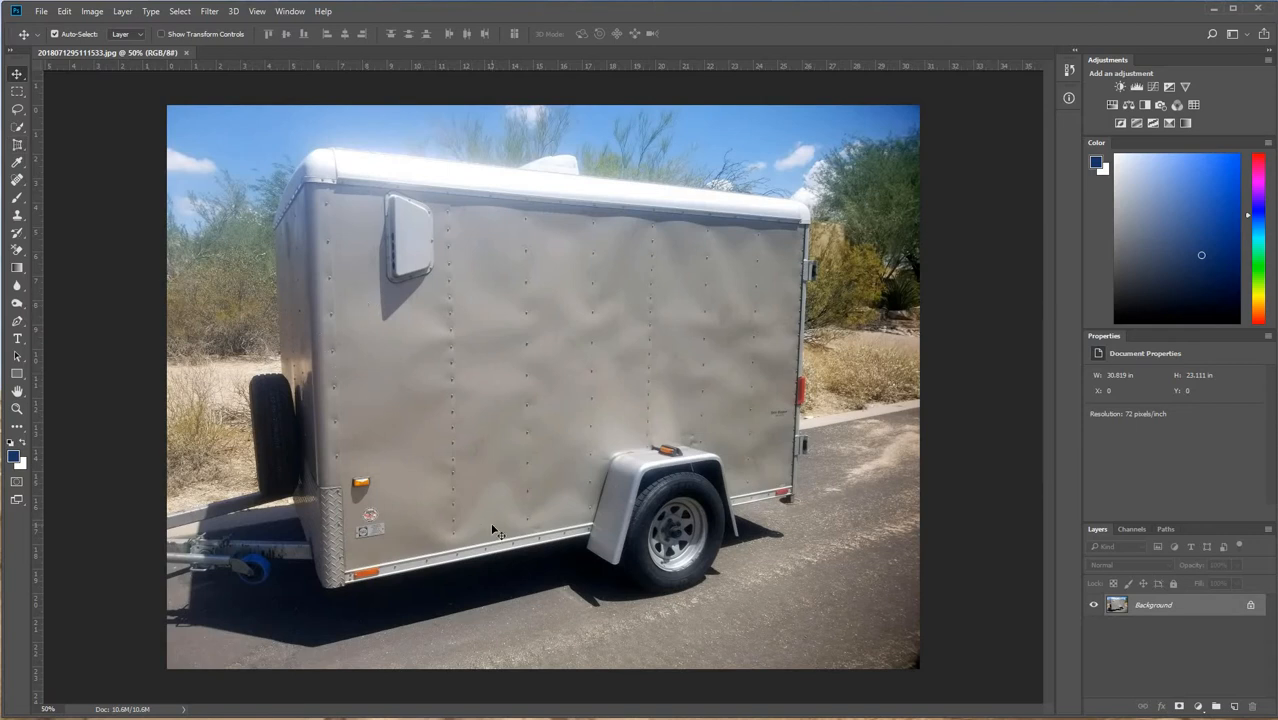
- With the Perspective Crop Tool, outline the trailer's side panel by placing the crop grid on its four corners
{"action": "left_click", "coordinate": [17, 148]}
{"action": "left_click", "coordinate": [65, 144]}
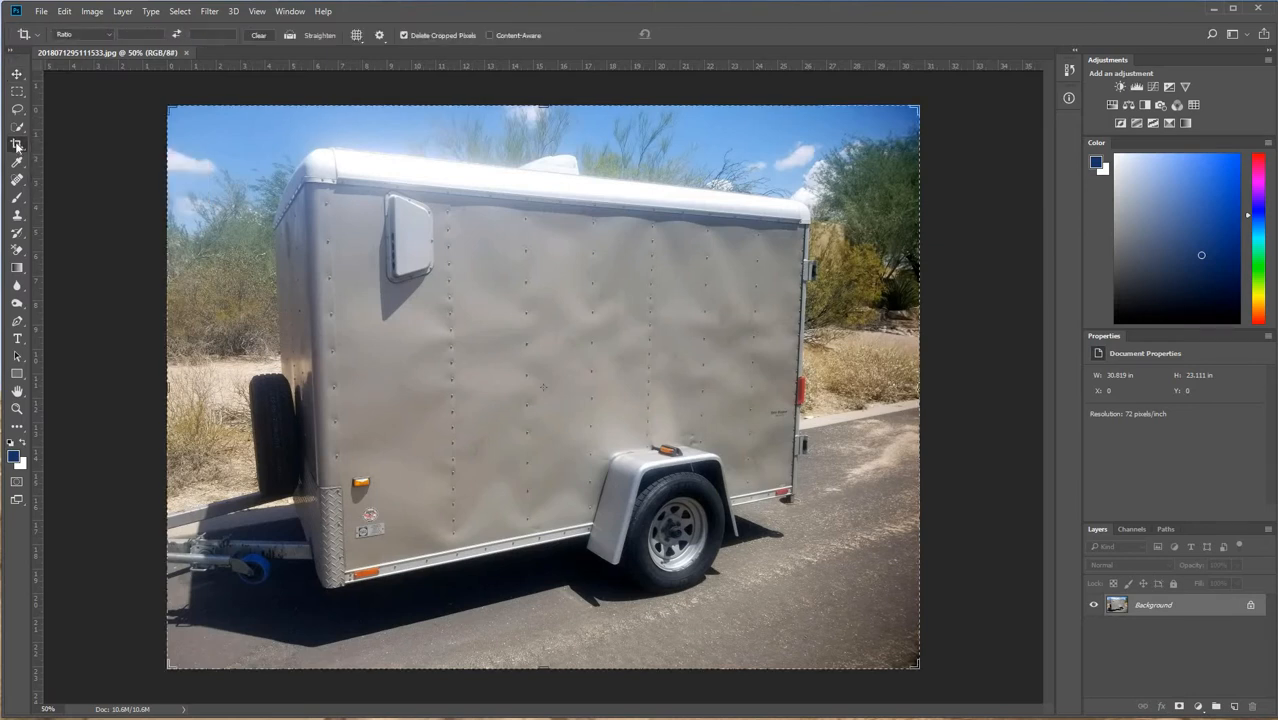
{"action": "left_click", "coordinate": [16, 146]}
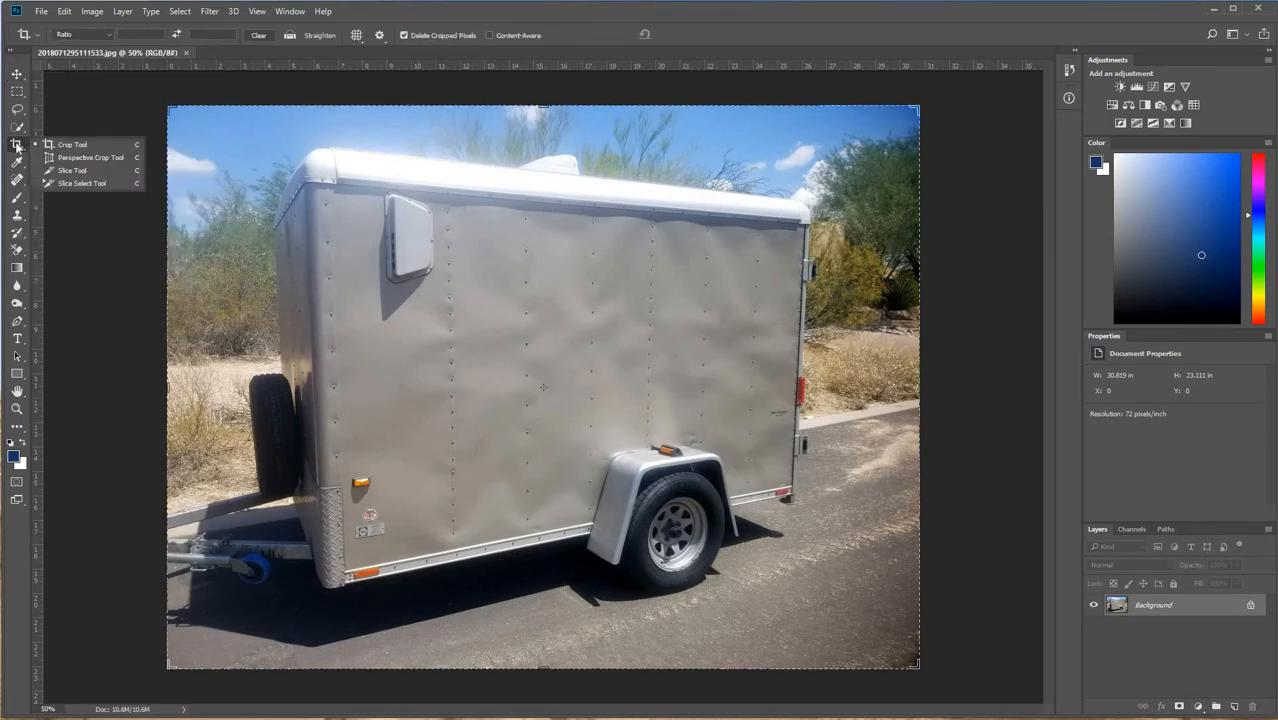
{"action": "left_click", "coordinate": [83, 158]}
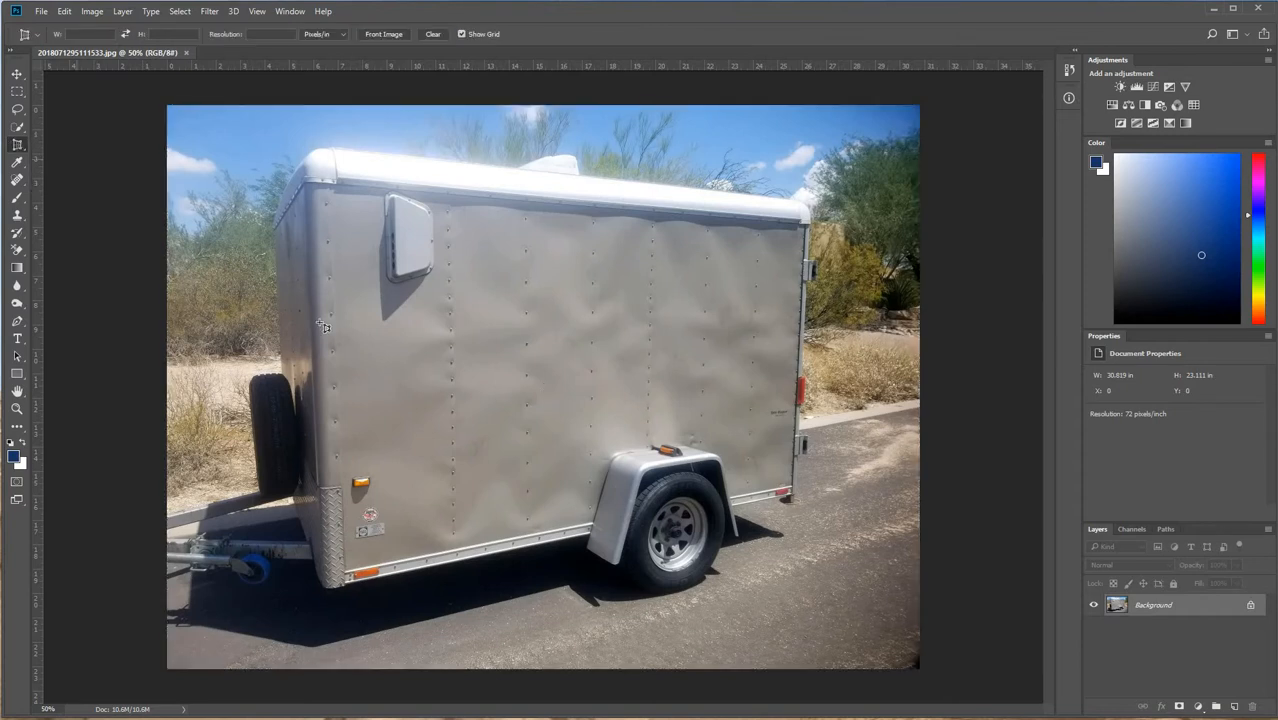
{"action": "key", "text": "ctrl+plus"}
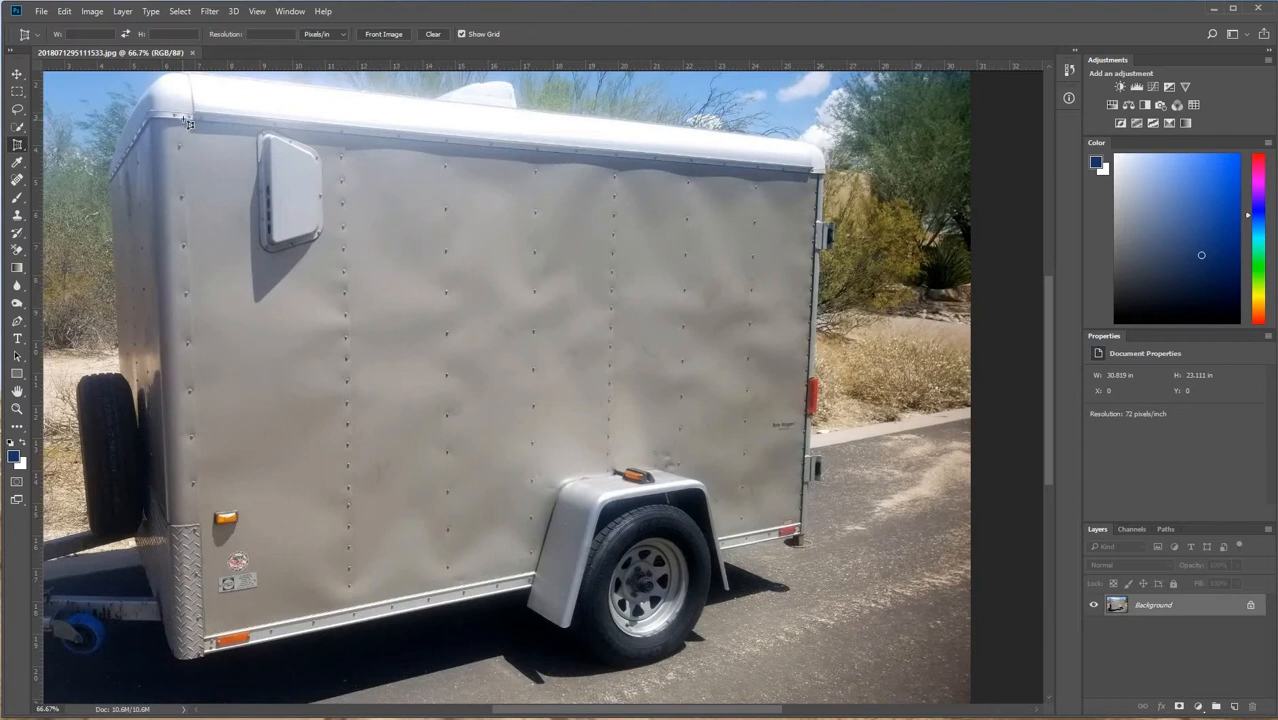
{"action": "left_click", "coordinate": [186, 121]}
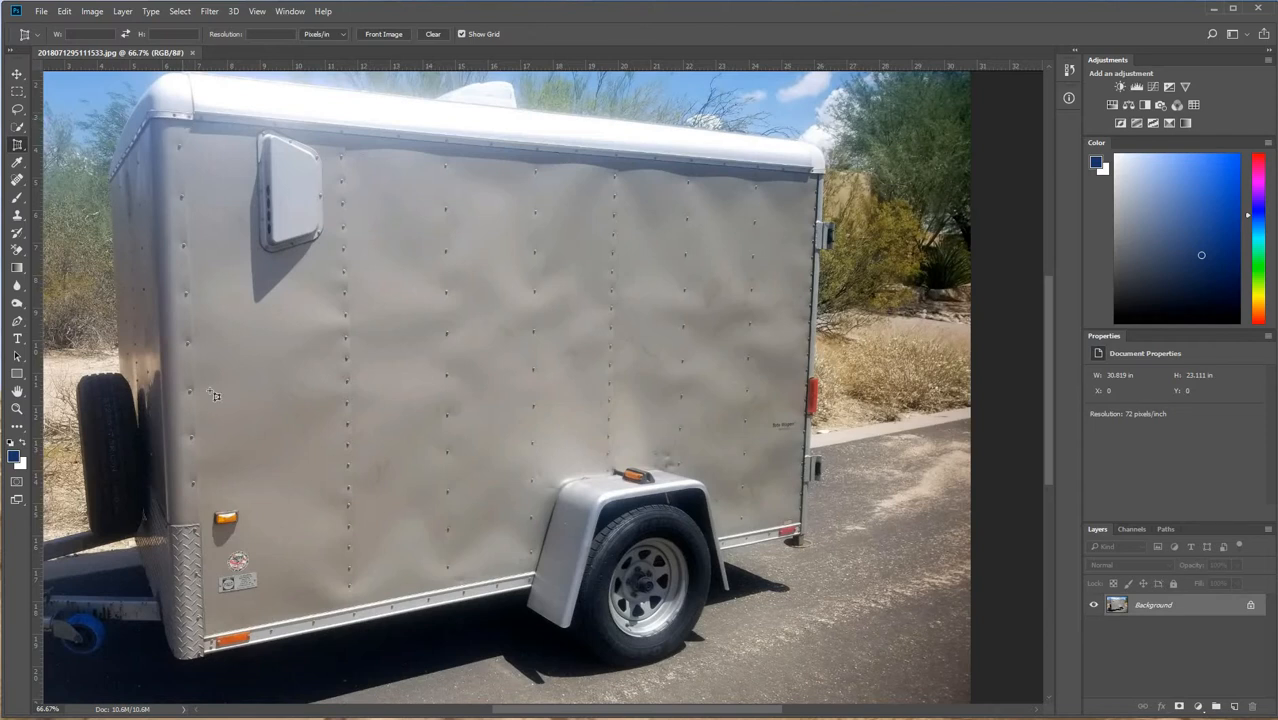
{"action": "left_click", "coordinate": [210, 642]}
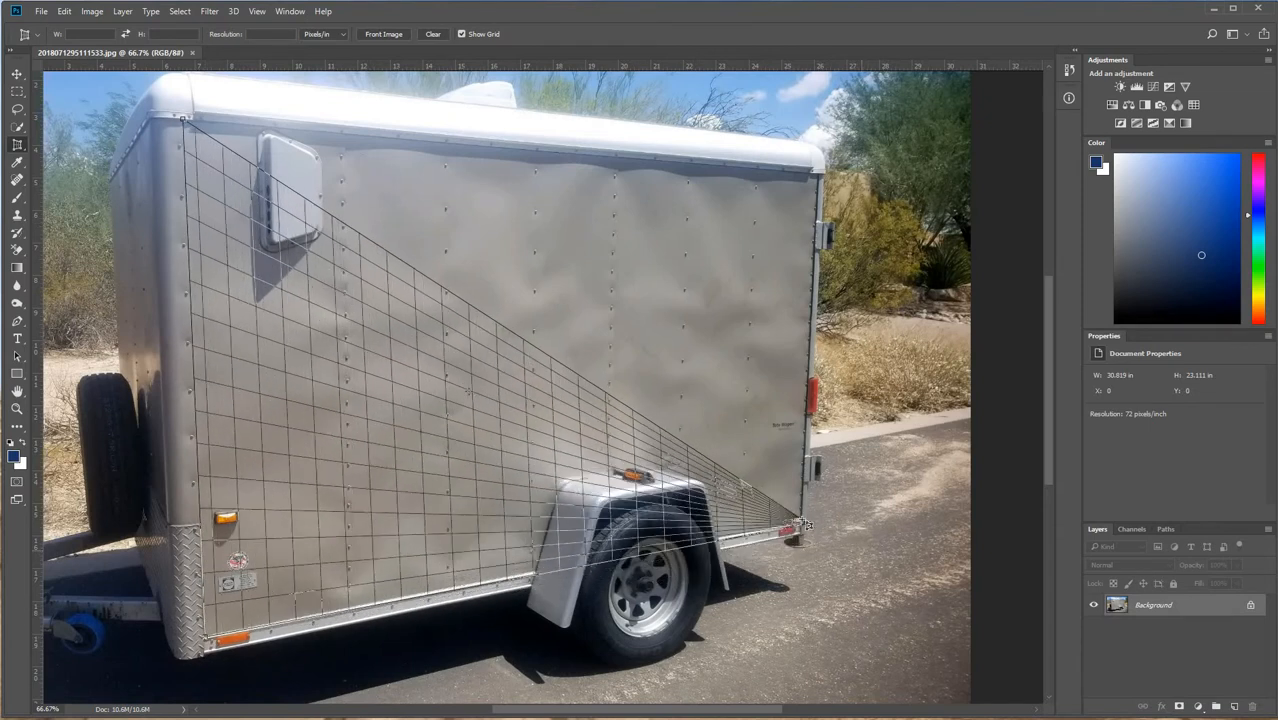
{"action": "left_click", "coordinate": [799, 523]}
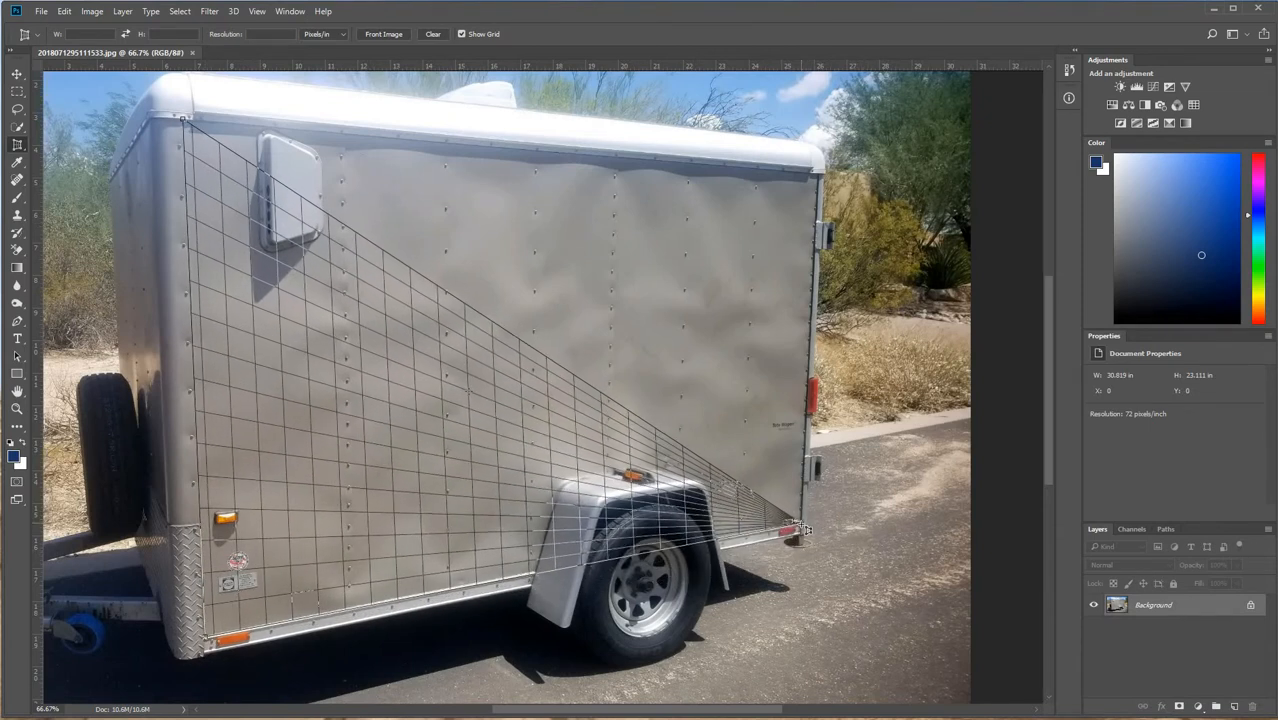
{"action": "left_click", "coordinate": [820, 176]}
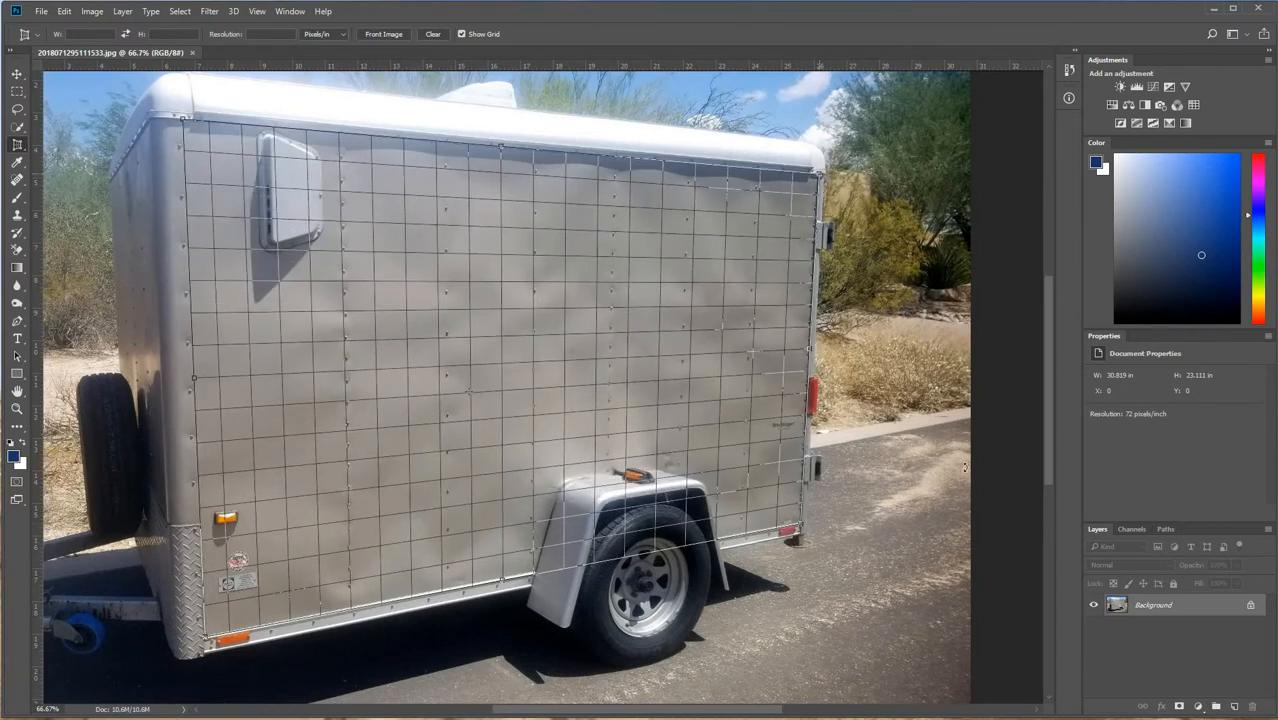
- Fine-tune the four corners of the perspective crop grid so they sit exactly on the side panel's edges
{"action": "key", "text": "ctrl+plus"}
{"action": "left_click_drag", "start_coordinate": [150, 205], "coordinate": [348, 411]}
{"action": "left_click_drag", "start_coordinate": [218, 212], "coordinate": [210, 198]}
{"action": "scroll", "coordinate": [255, 312], "scroll_direction": "down", "scroll_amount": 10}
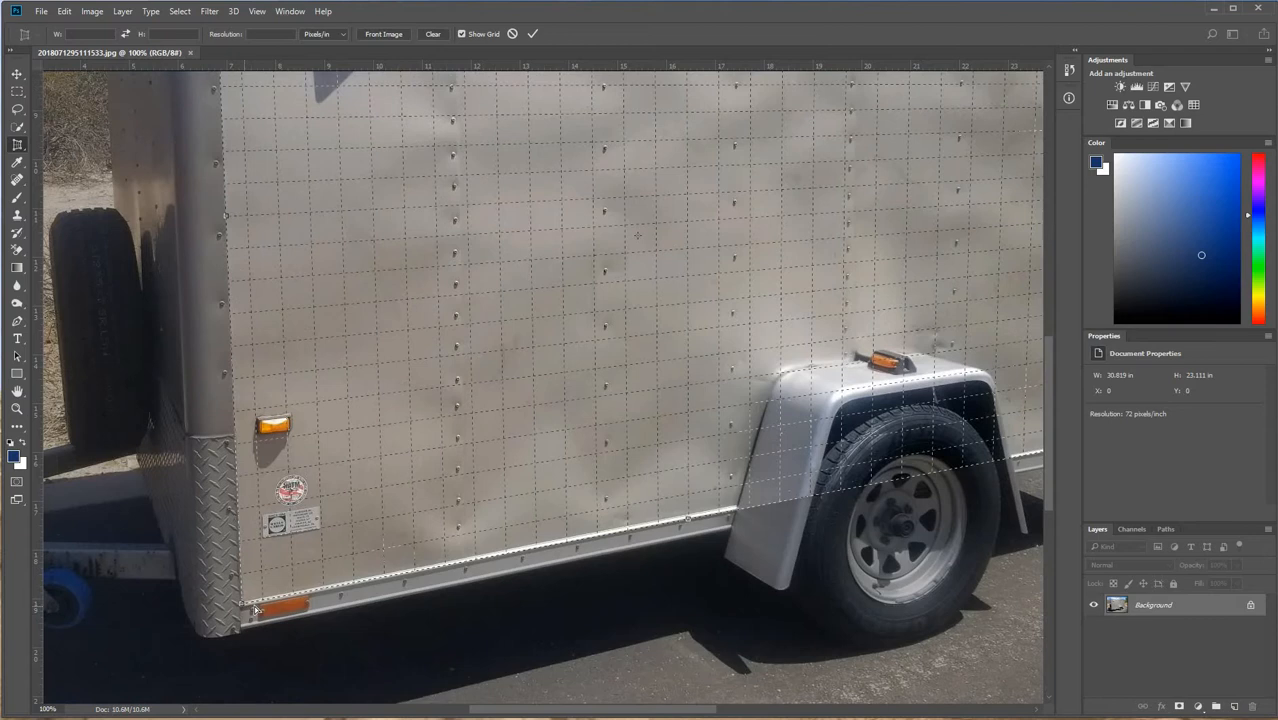
{"action": "left_click_drag", "start_coordinate": [255, 610], "coordinate": [243, 607]}
{"action": "scroll", "coordinate": [637, 235], "scroll_direction": "right", "scroll_amount": 10}
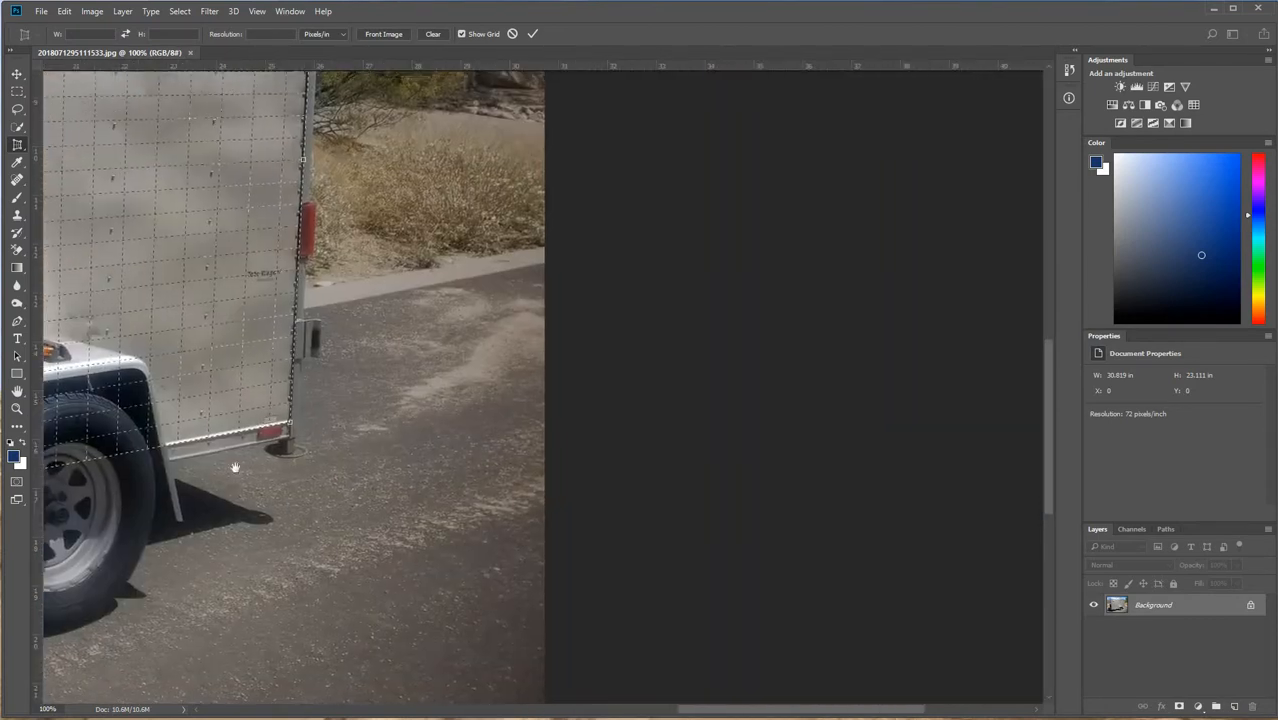
{"action": "left_click_drag", "start_coordinate": [292, 424], "coordinate": [291, 426]}
{"action": "left_click_drag", "start_coordinate": [461, 613], "coordinate": [486, 690]}
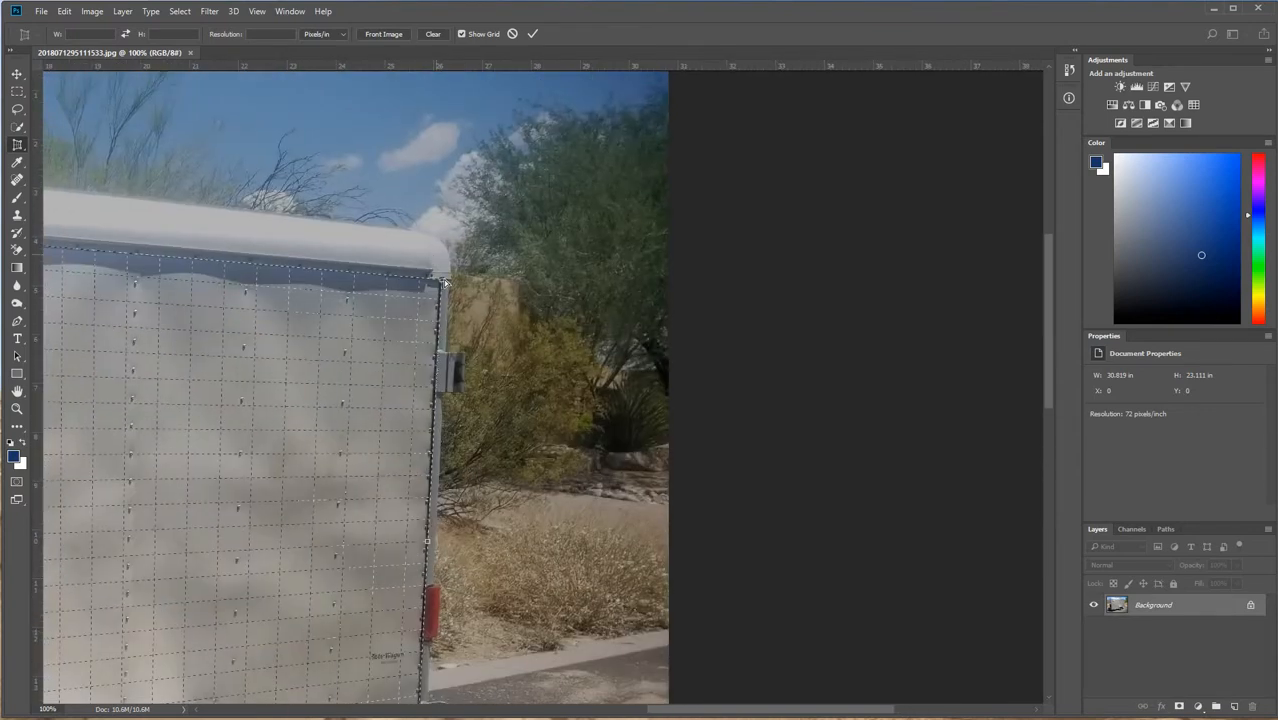
{"action": "left_click_drag", "start_coordinate": [441, 283], "coordinate": [444, 282]}
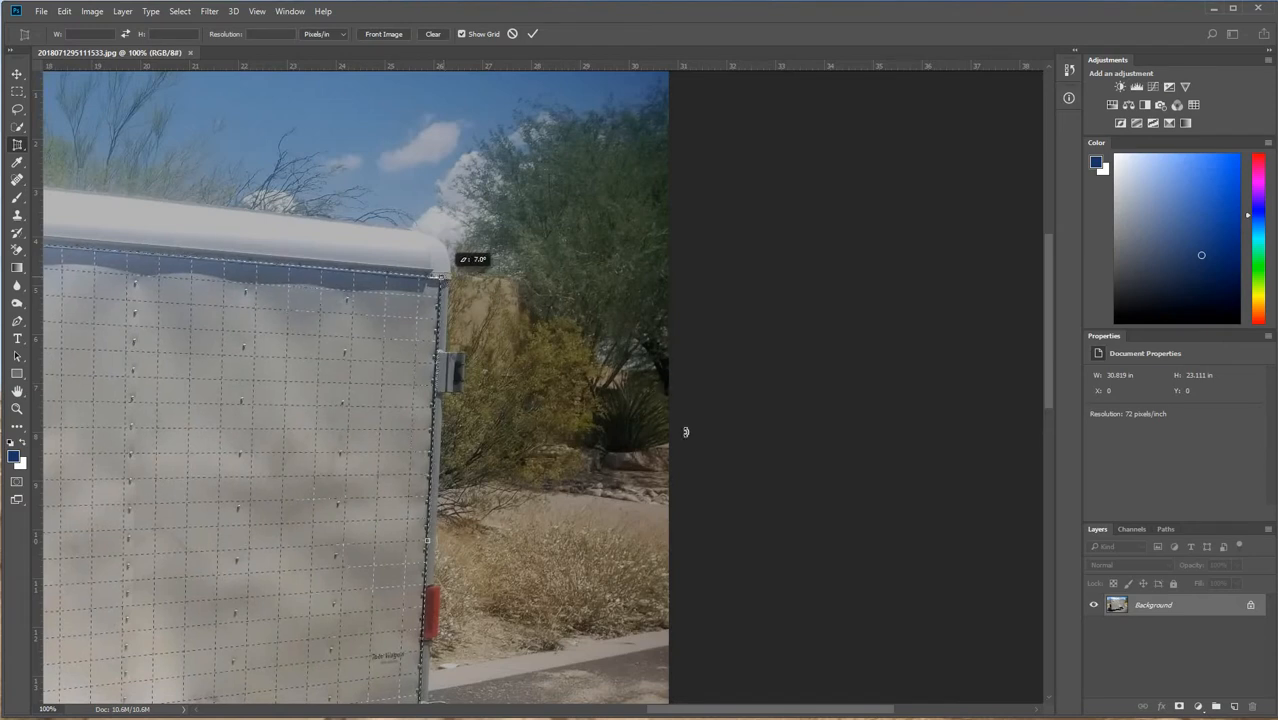
- Extend all four sides of the perspective crop grid outward around the whole trailer, including roof and wheel, and apply the crop
{"action": "key", "text": "ctrl+minus"}
{"action": "key", "text": "ctrl+minus"}
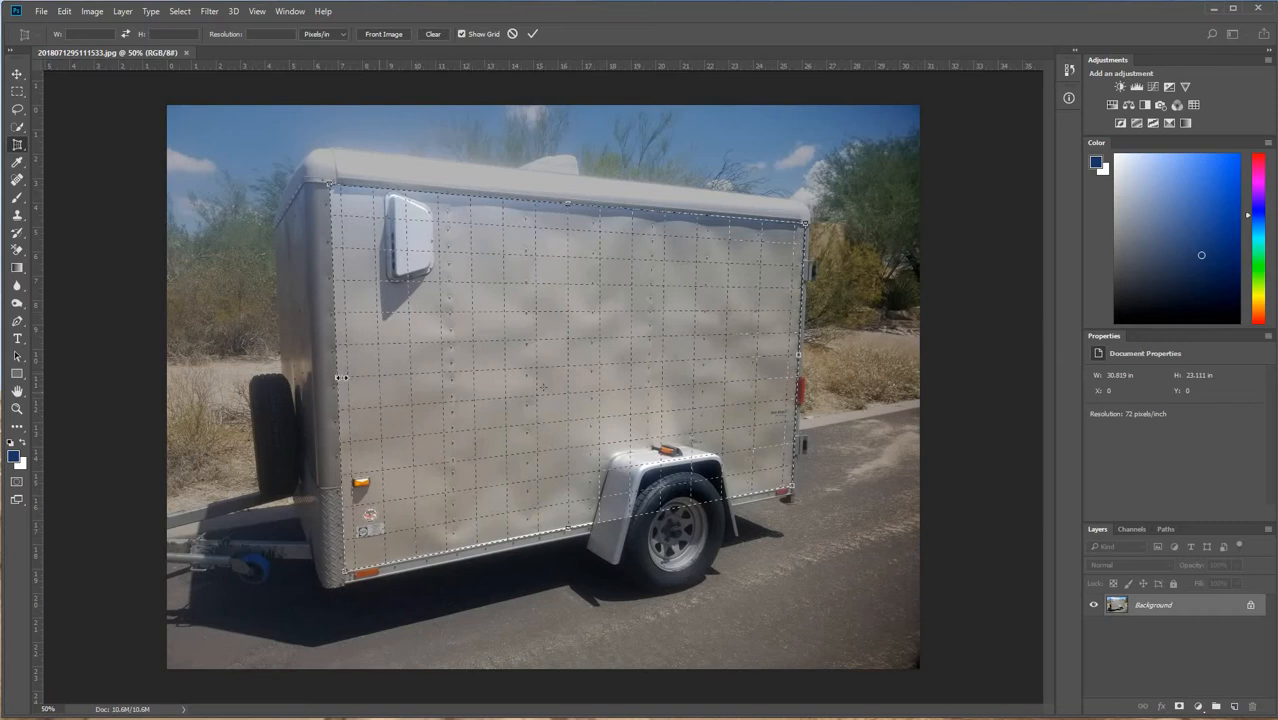
{"action": "left_click_drag", "start_coordinate": [336, 378], "coordinate": [229, 381]}
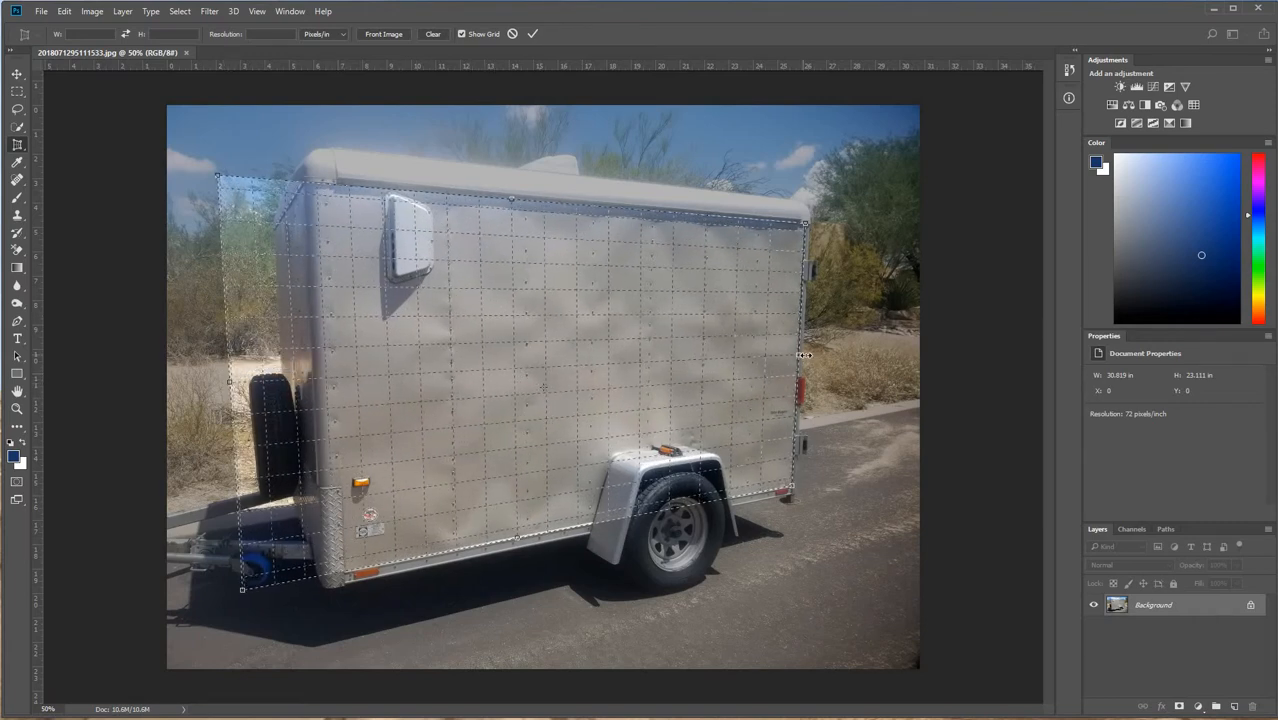
{"action": "left_click_drag", "start_coordinate": [804, 355], "coordinate": [842, 356]}
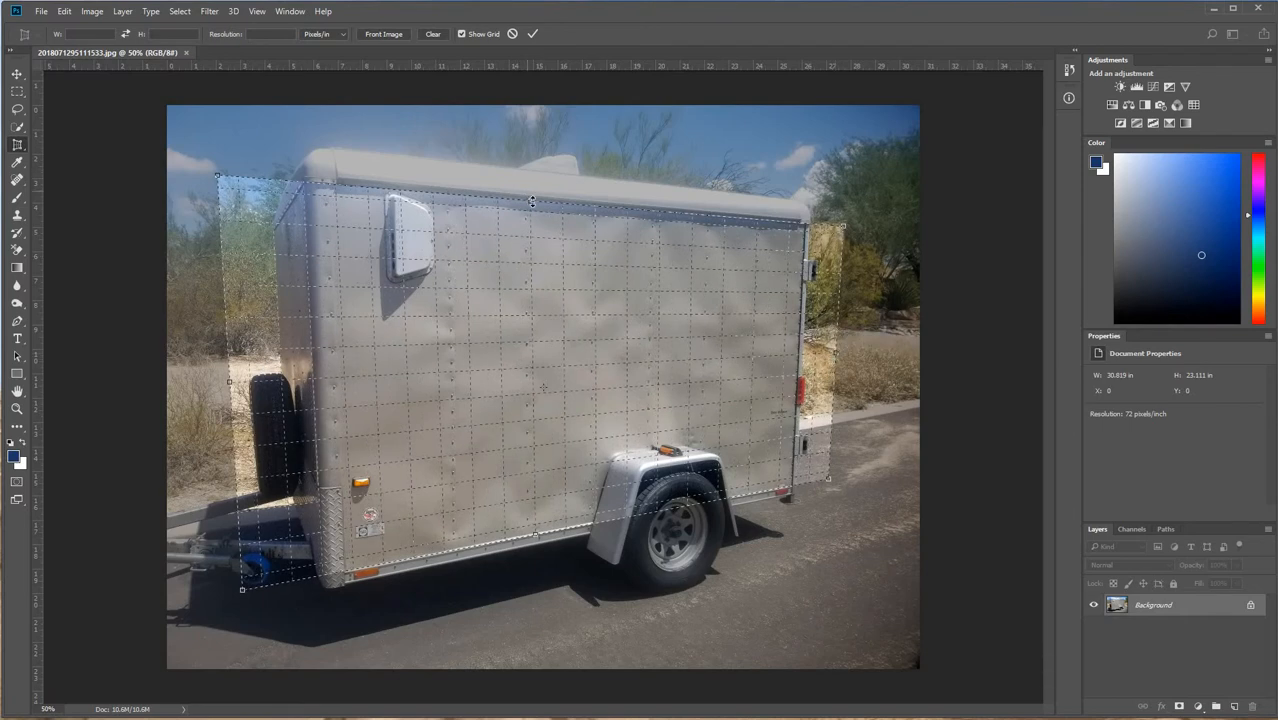
{"action": "left_click_drag", "start_coordinate": [531, 201], "coordinate": [532, 146]}
{"action": "left_click_drag", "start_coordinate": [537, 534], "coordinate": [594, 668]}
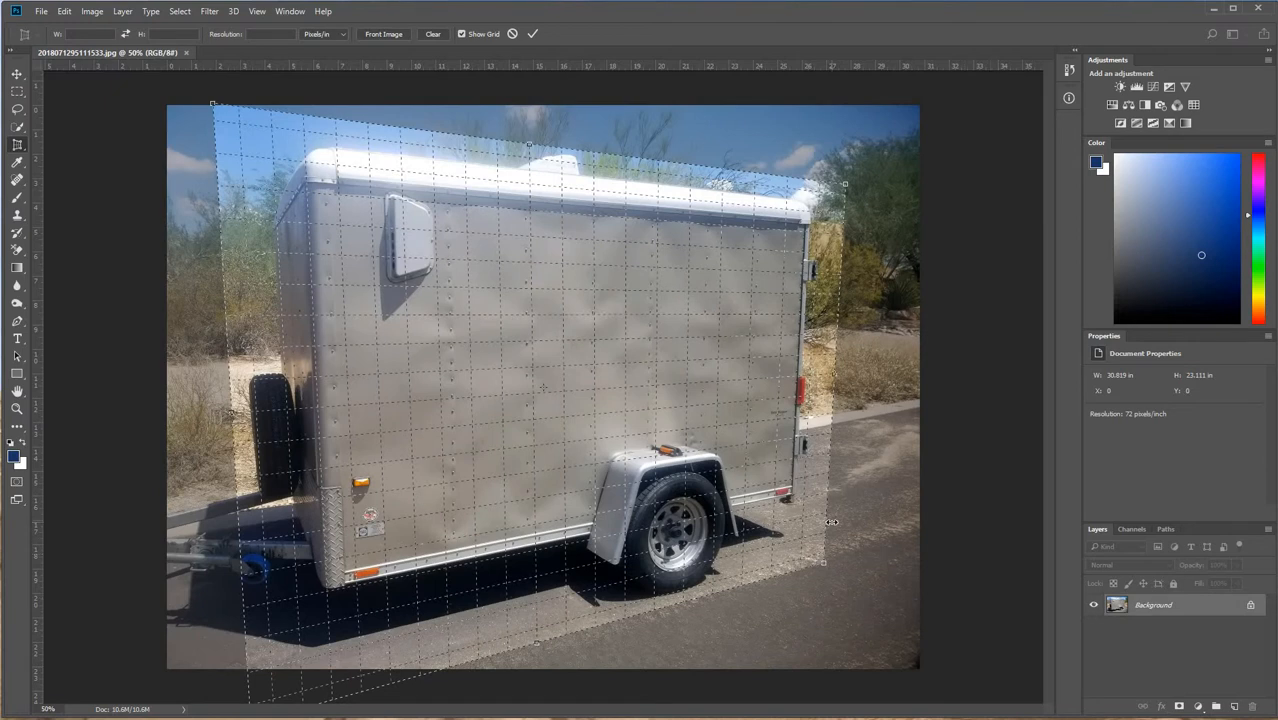
{"action": "key", "text": "Return"}
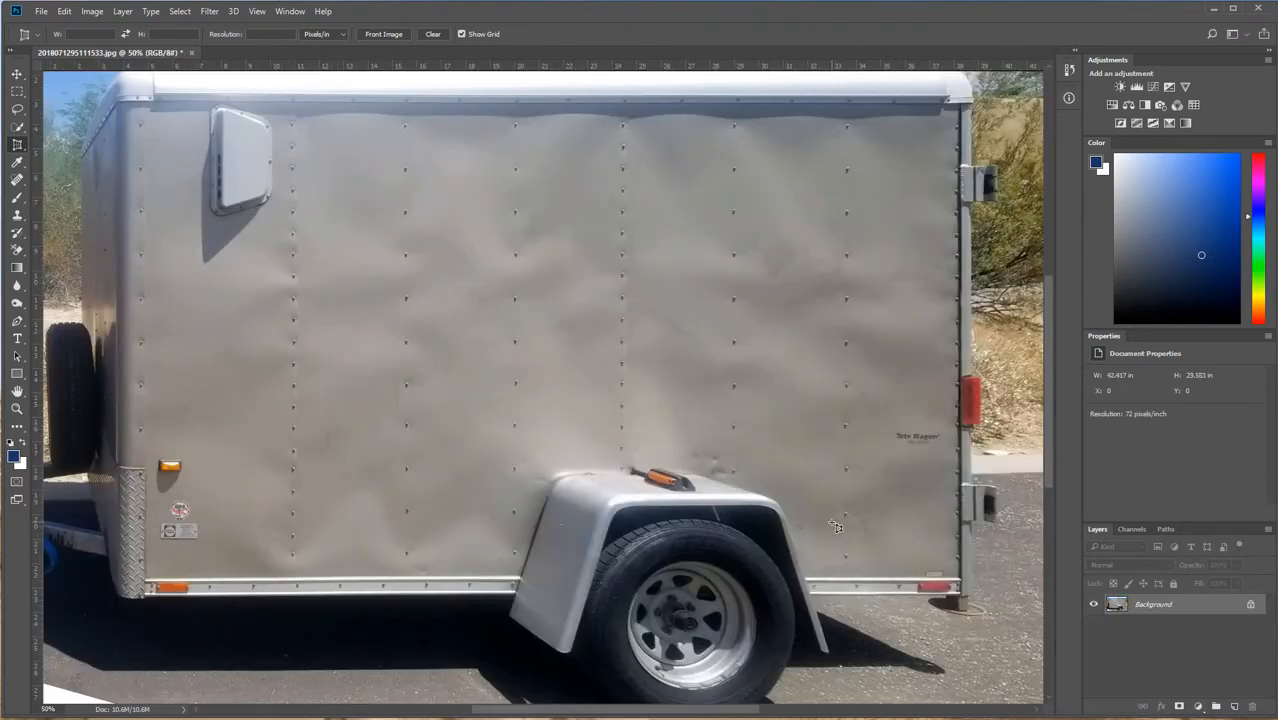
{"action": "key", "text": "ctrl+minus"}
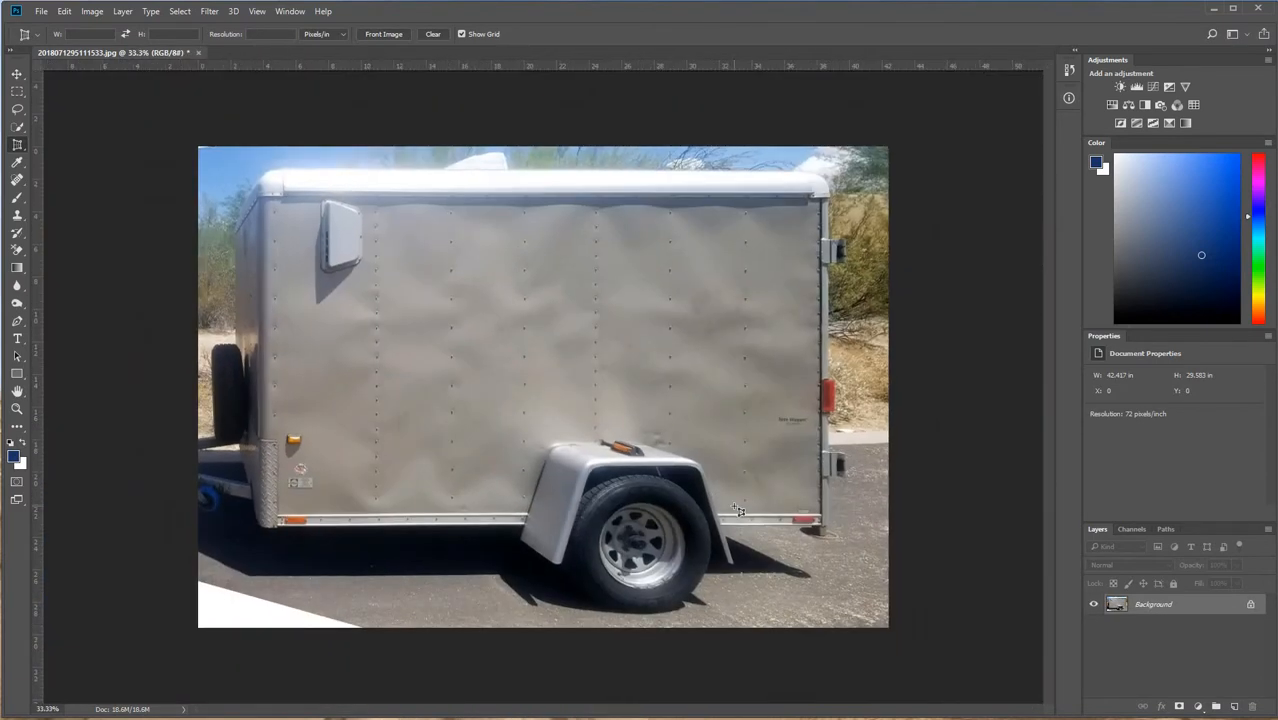
{"action": "key", "text": "ctrl+plus"}
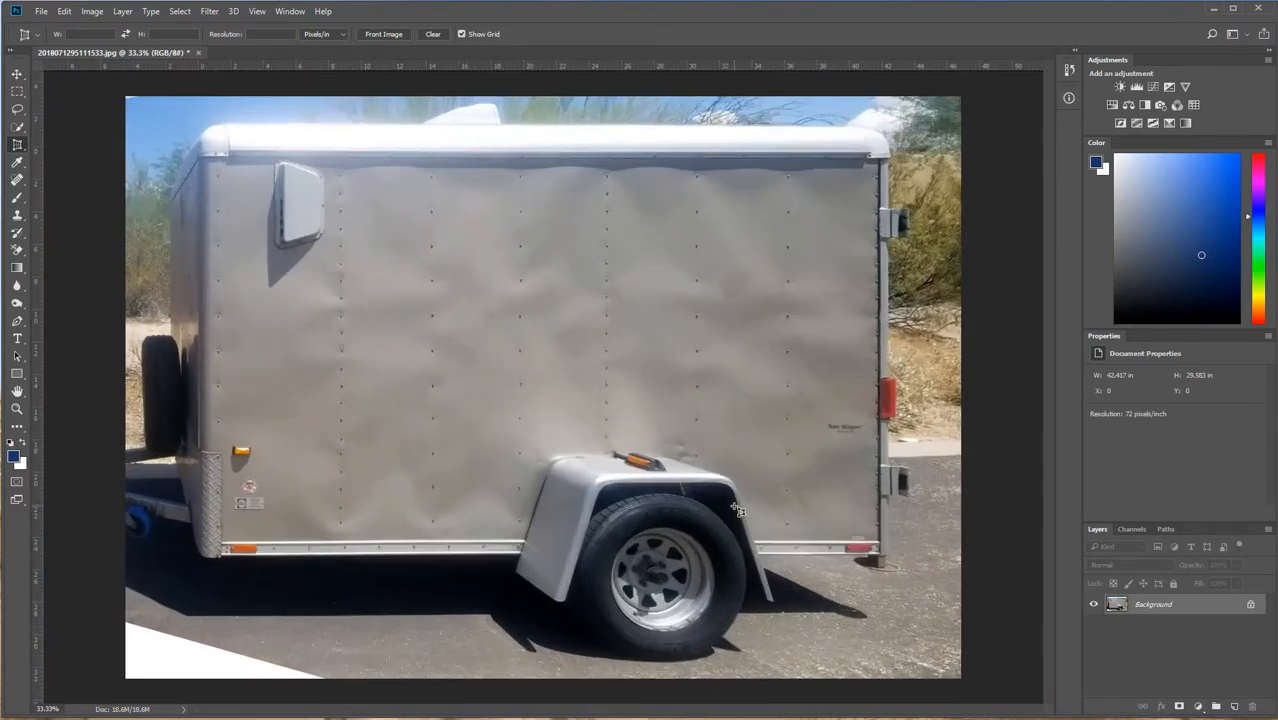
{"action": "left_click_drag", "start_coordinate": [354, 320], "coordinate": [412, 394]}
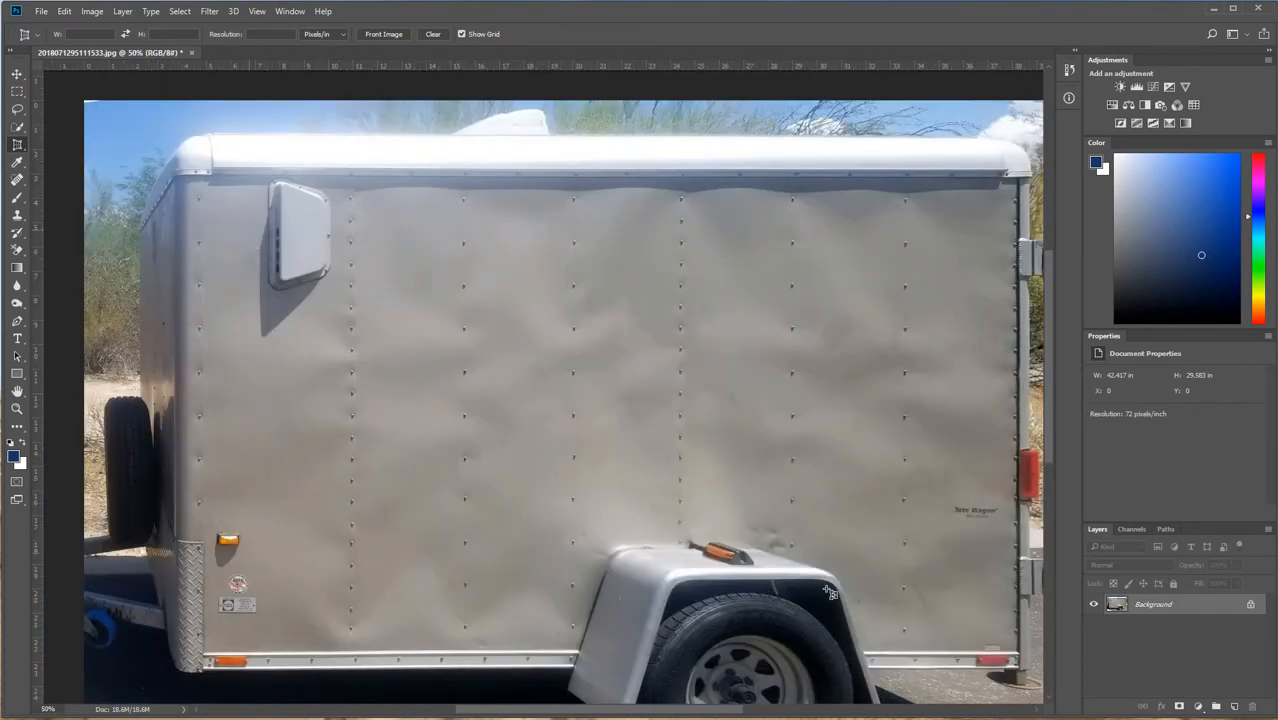
{"action": "key", "text": "ctrl+minus"}
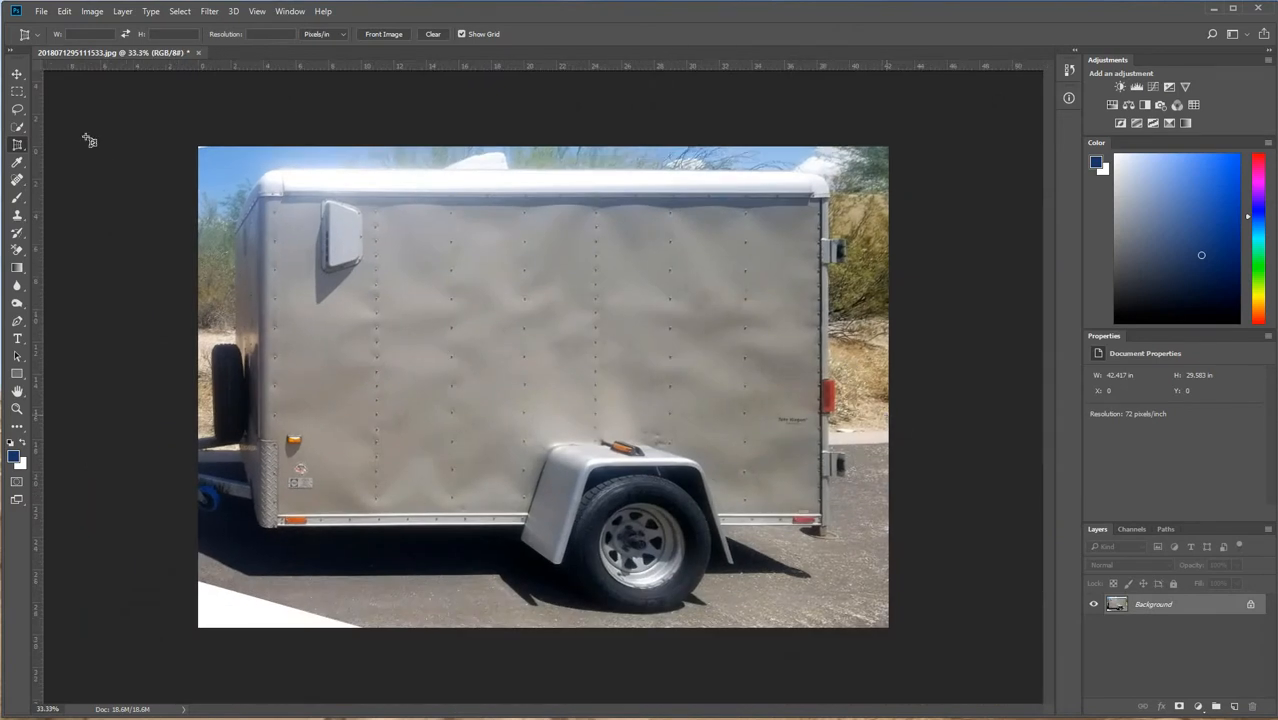
- Save the corrected photo as a separate JPEG named 2018071295111533.1 at quality 10, Baseline Optimized, keeping the original file
{"action": "left_click", "coordinate": [42, 11]}
{"action": "left_click", "coordinate": [87, 163]}
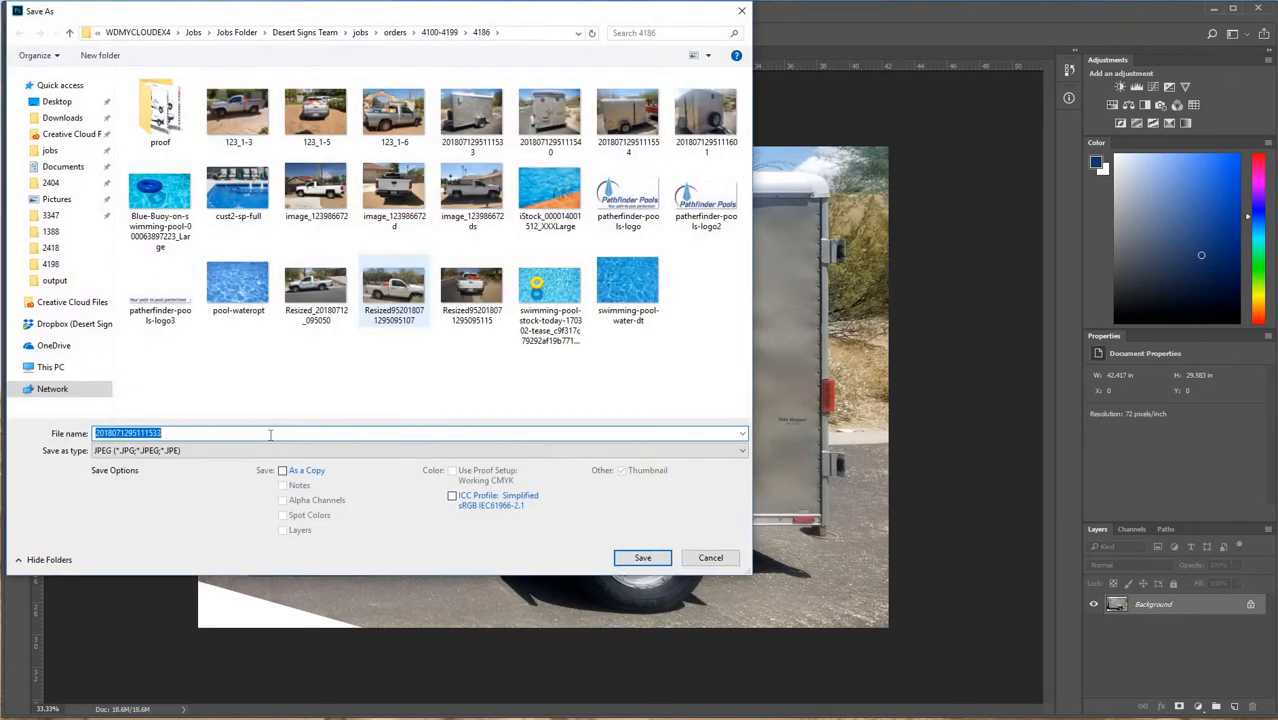
{"action": "left_click", "coordinate": [640, 558]}
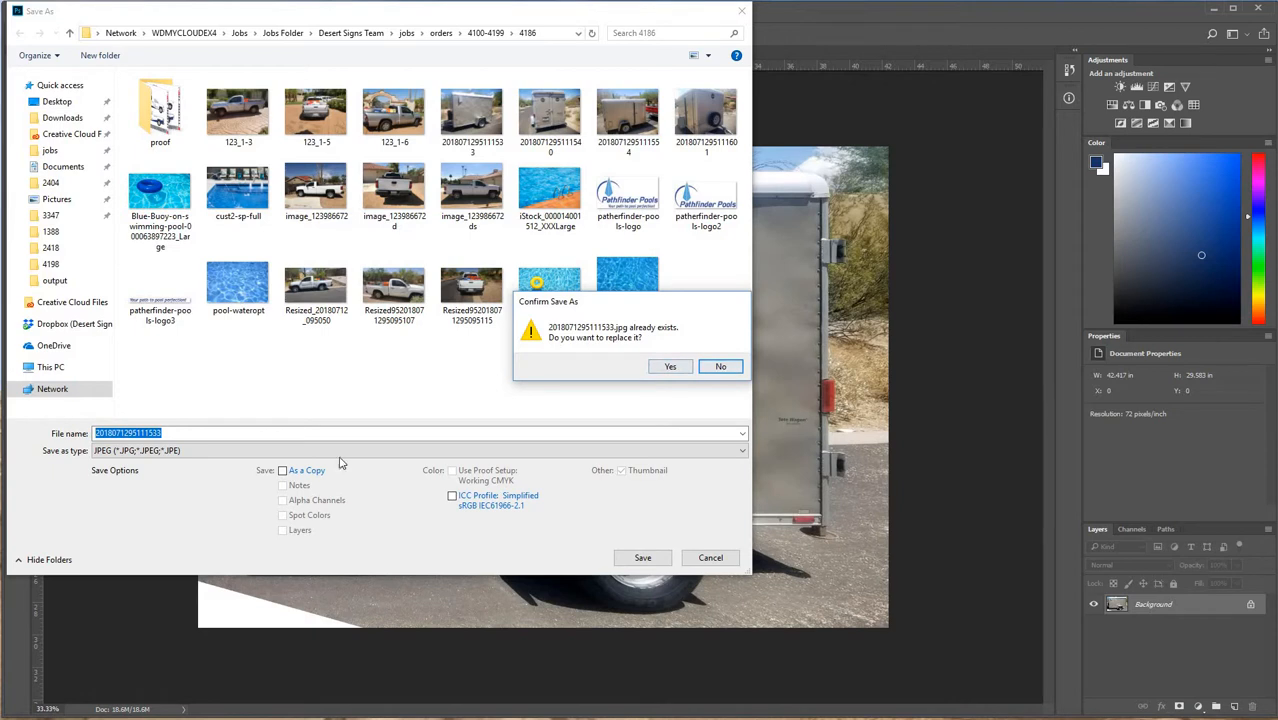
{"action": "key", "text": "Escape"}
{"action": "left_click", "coordinate": [185, 432]}
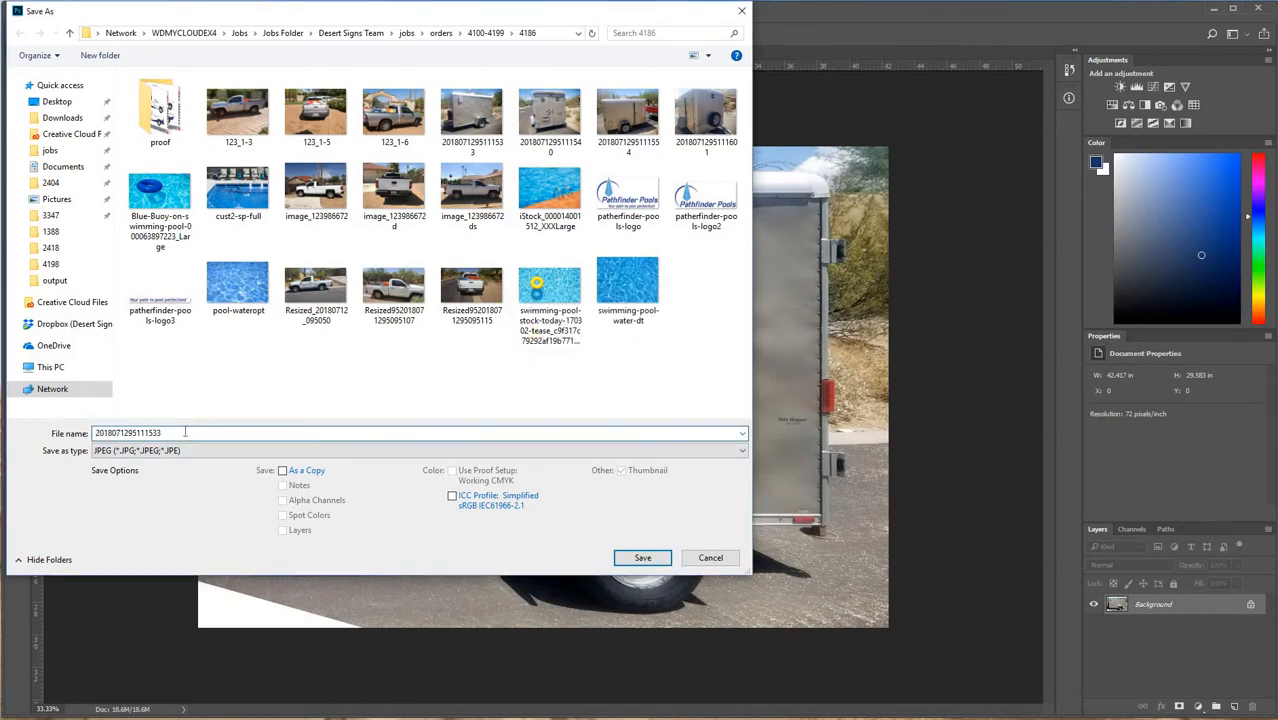
{"action": "type", "text": ".1"}
{"action": "left_click", "coordinate": [642, 560]}
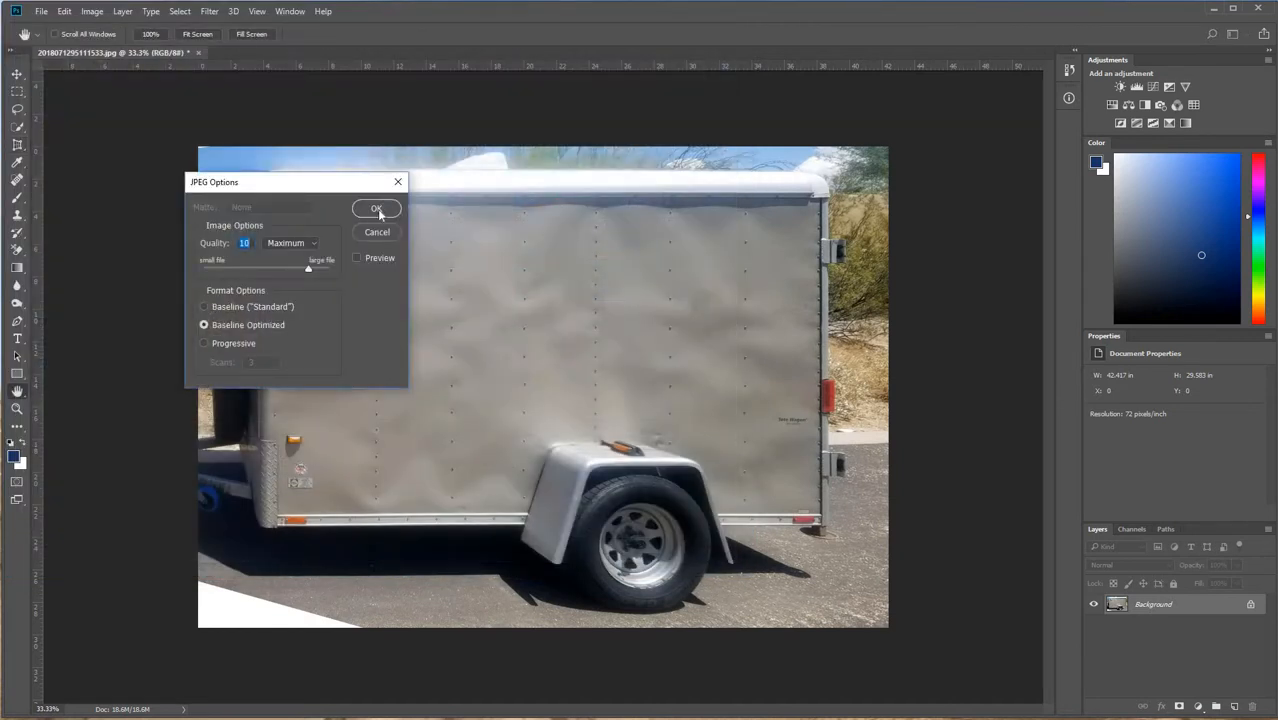
{"action": "left_click", "coordinate": [377, 209]}
- Switch to Illustrator, place the corrected trailer photo on the artboard and enlarge it proportionally to about 60.3 in wide
{"action": "key", "text": "c"}
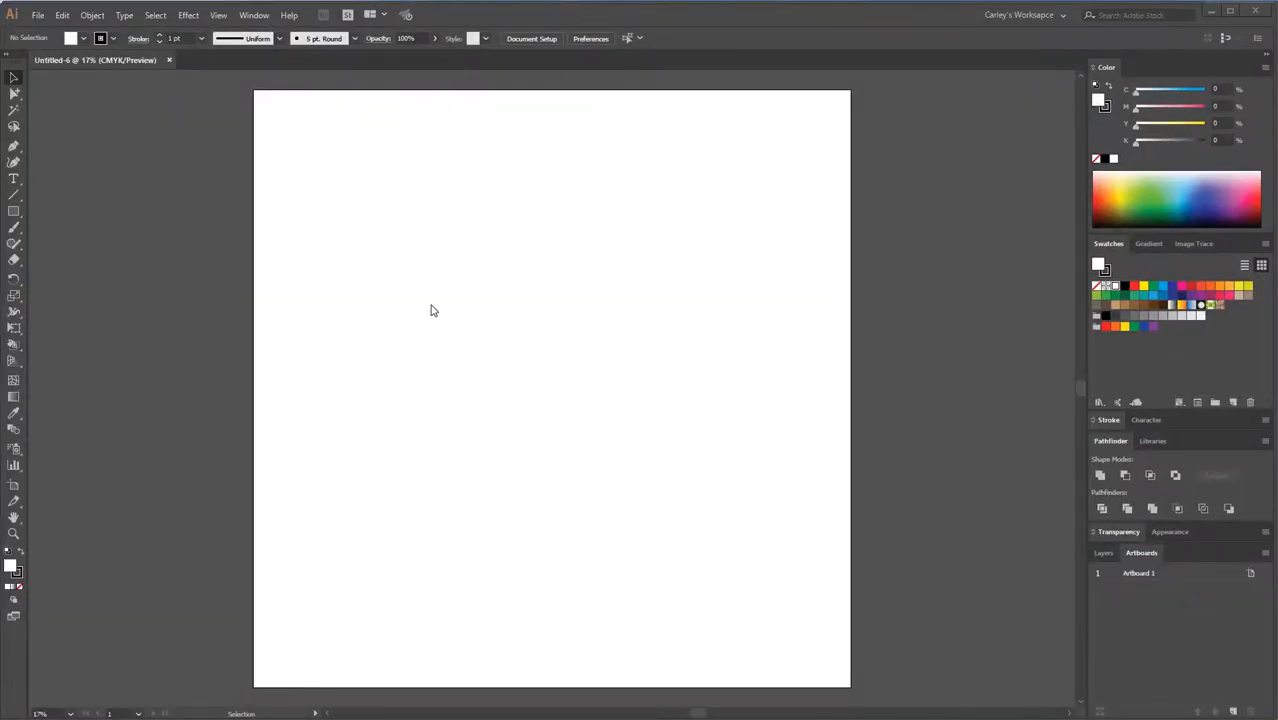
{"action": "left_click_drag", "start_coordinate": [0, 305], "coordinate": [431, 305]}
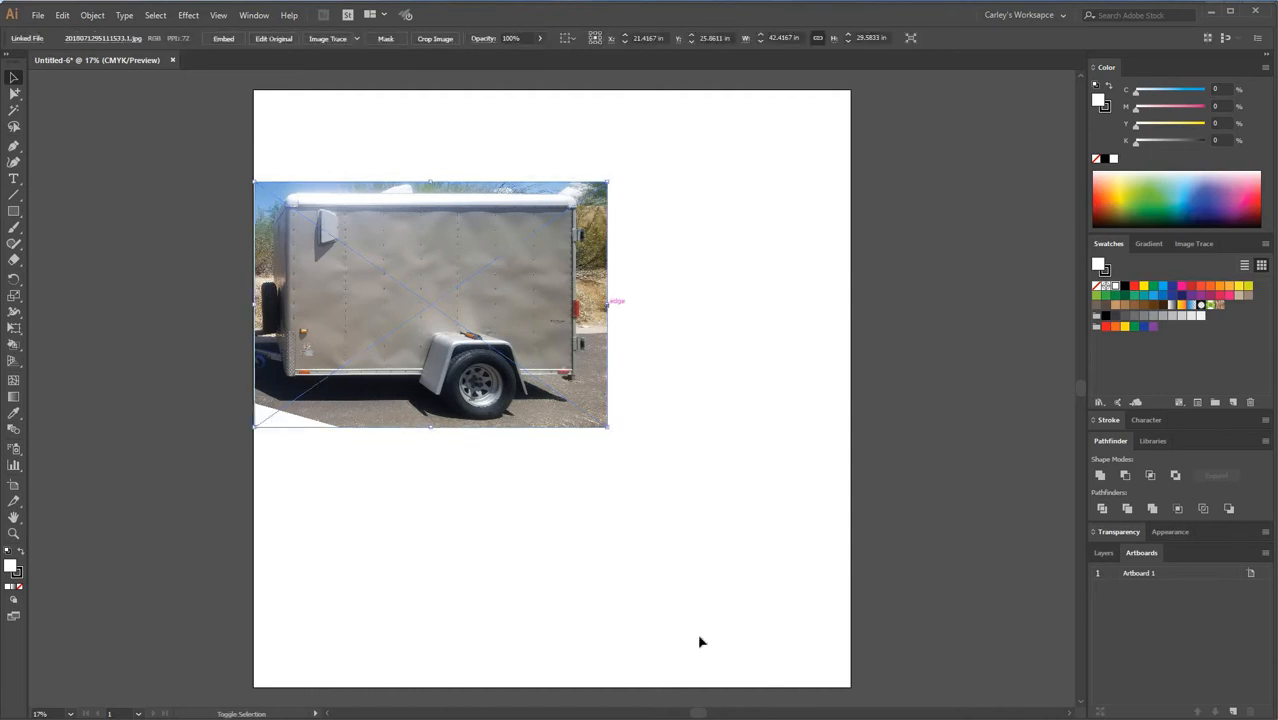
{"action": "left_click_drag", "start_coordinate": [608, 305], "coordinate": [756, 305]}
- Draw a green-filled rectangle about 47.3 by 27.9 in covering the trailer's side panel
{"action": "left_click", "coordinate": [63, 250]}
{"action": "scroll", "coordinate": [46, 240], "scroll_direction": "up", "scroll_amount": 1}
{"action": "left_click", "coordinate": [15, 212]}
{"action": "key", "text": "ctrl+plus"}
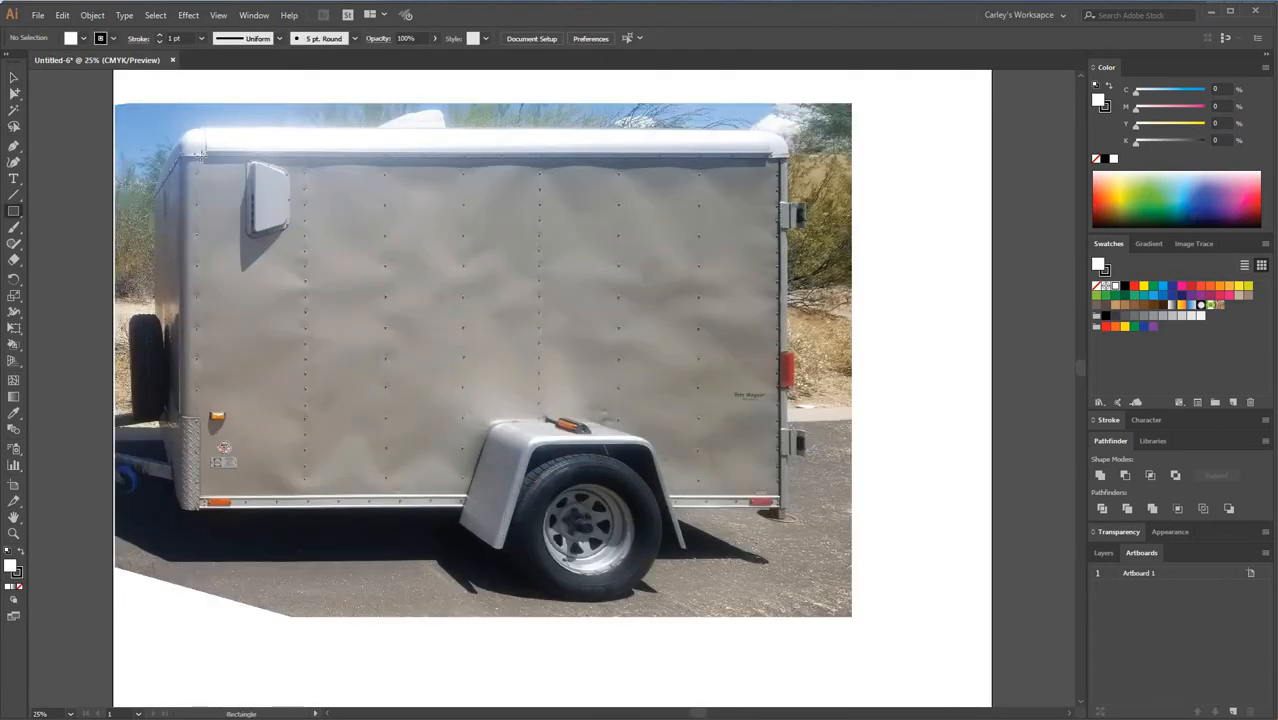
{"action": "left_click_drag", "start_coordinate": [201, 159], "coordinate": [782, 497]}
{"action": "left_click", "coordinate": [13, 78]}
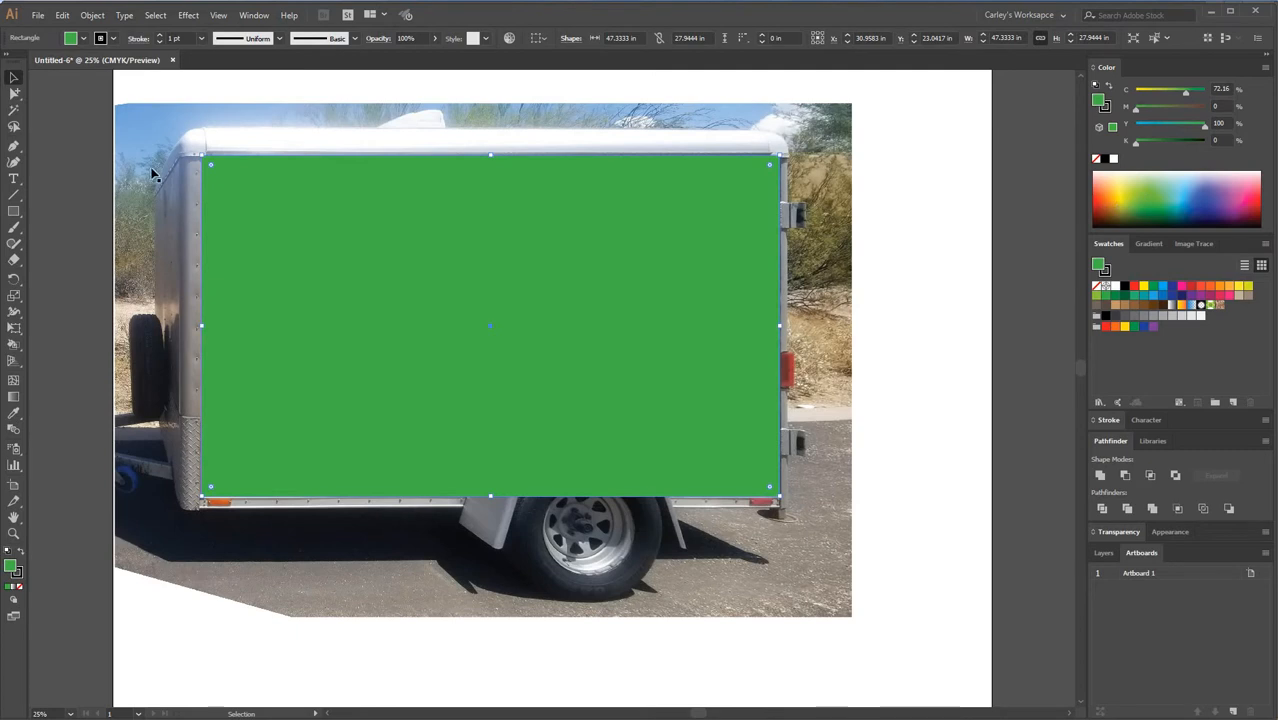
- Clip the trailer photo to the green rectangle with a clipping mask, and release the mask again
{"action": "left_click", "coordinate": [127, 195], "text": "shift"}
{"action": "key", "text": "ctrl+a"}
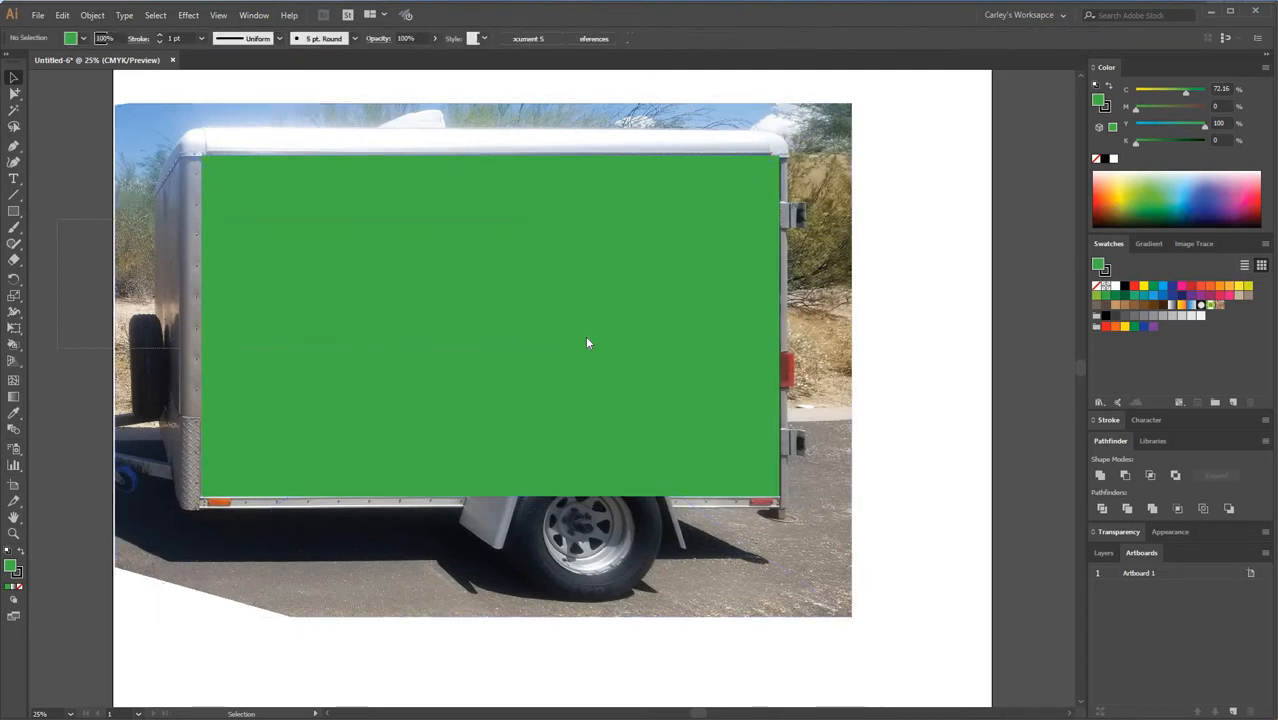
{"action": "right_click", "coordinate": [585, 337]}
{"action": "left_click", "coordinate": [648, 435]}
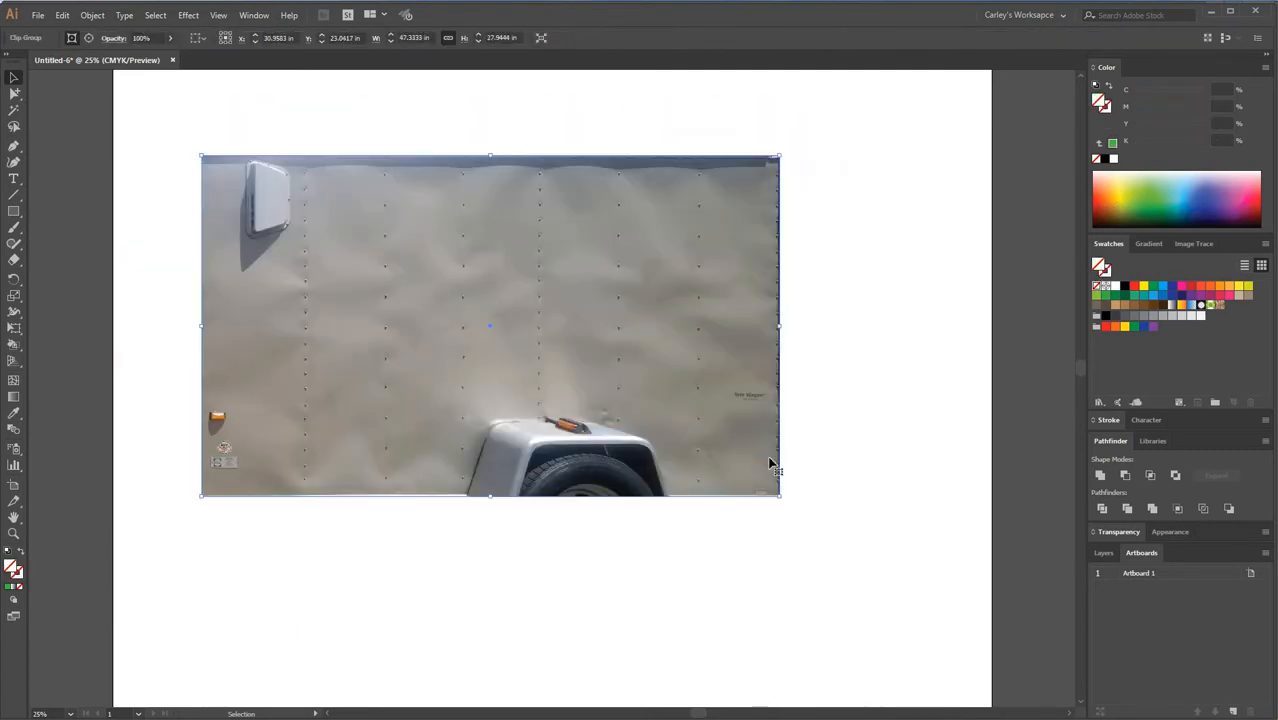
{"action": "right_click", "coordinate": [449, 261]}
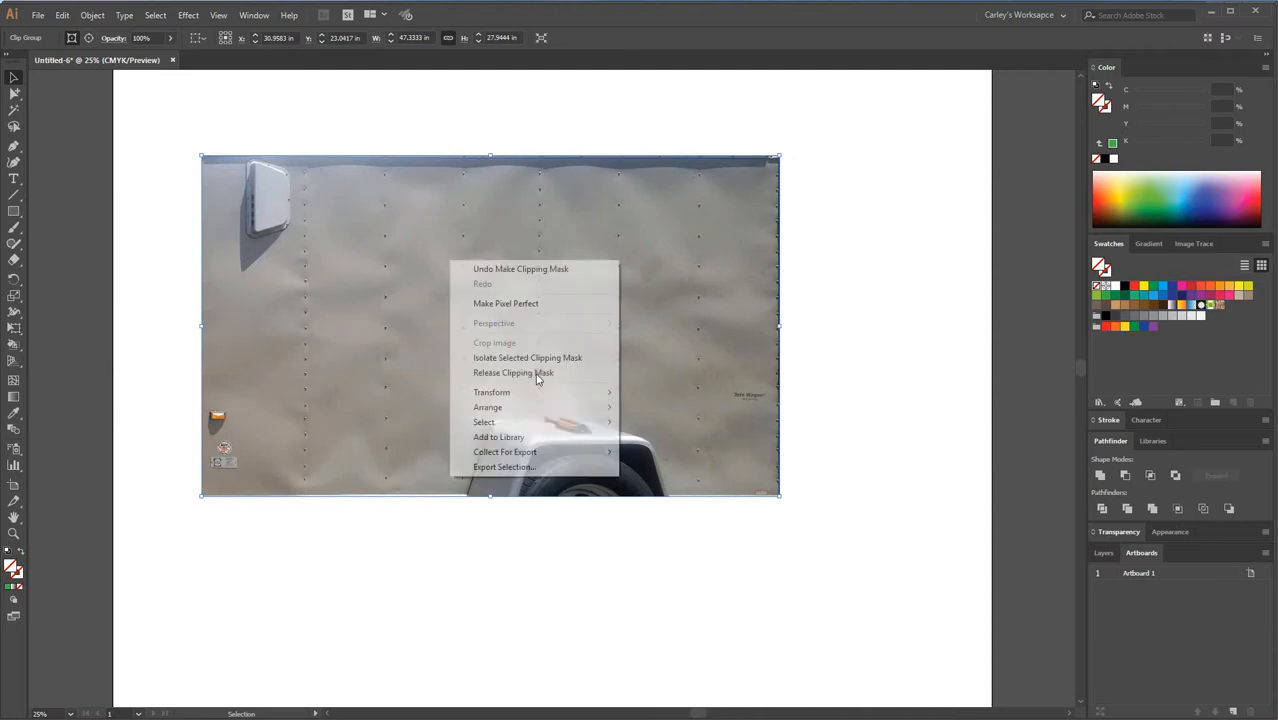
{"action": "left_click", "coordinate": [534, 372]}
- Fill the released rectangle over the side panel with CMYK green (C 100, M 0, Y 100, K 0)
{"action": "left_click", "coordinate": [930, 538]}
{"action": "left_click", "coordinate": [781, 428]}
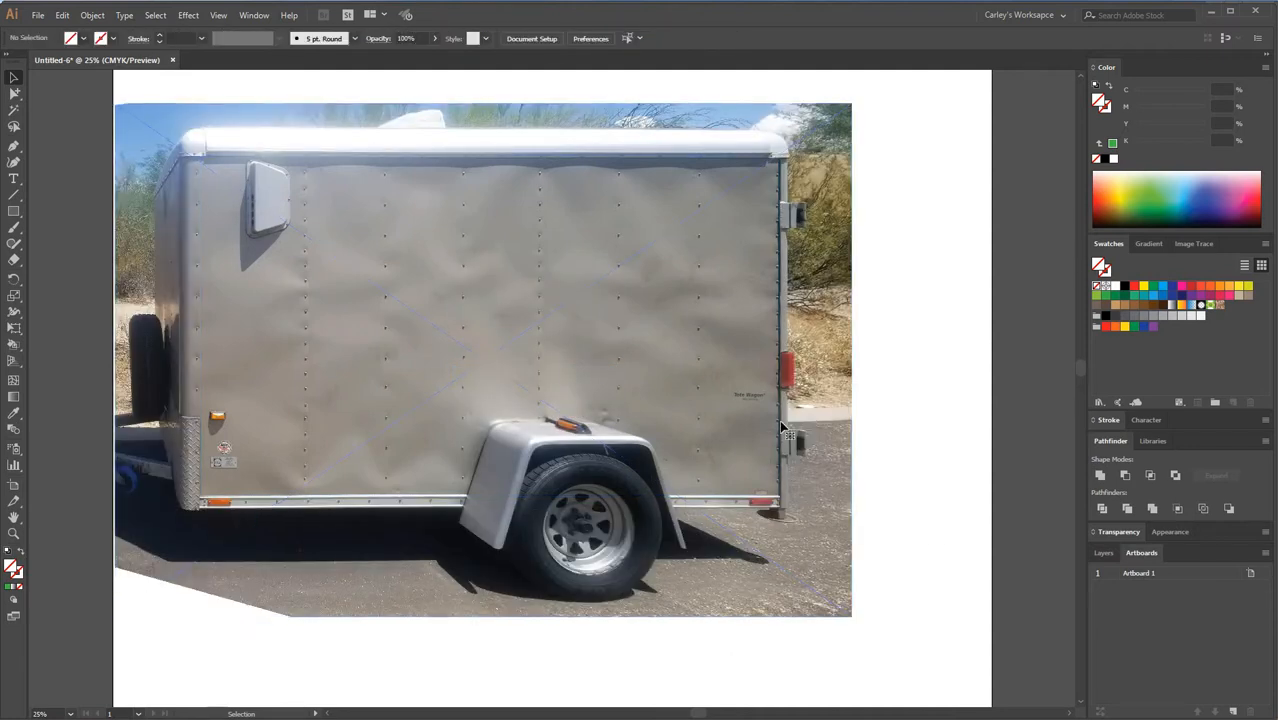
{"action": "left_click", "coordinate": [1153, 287]}
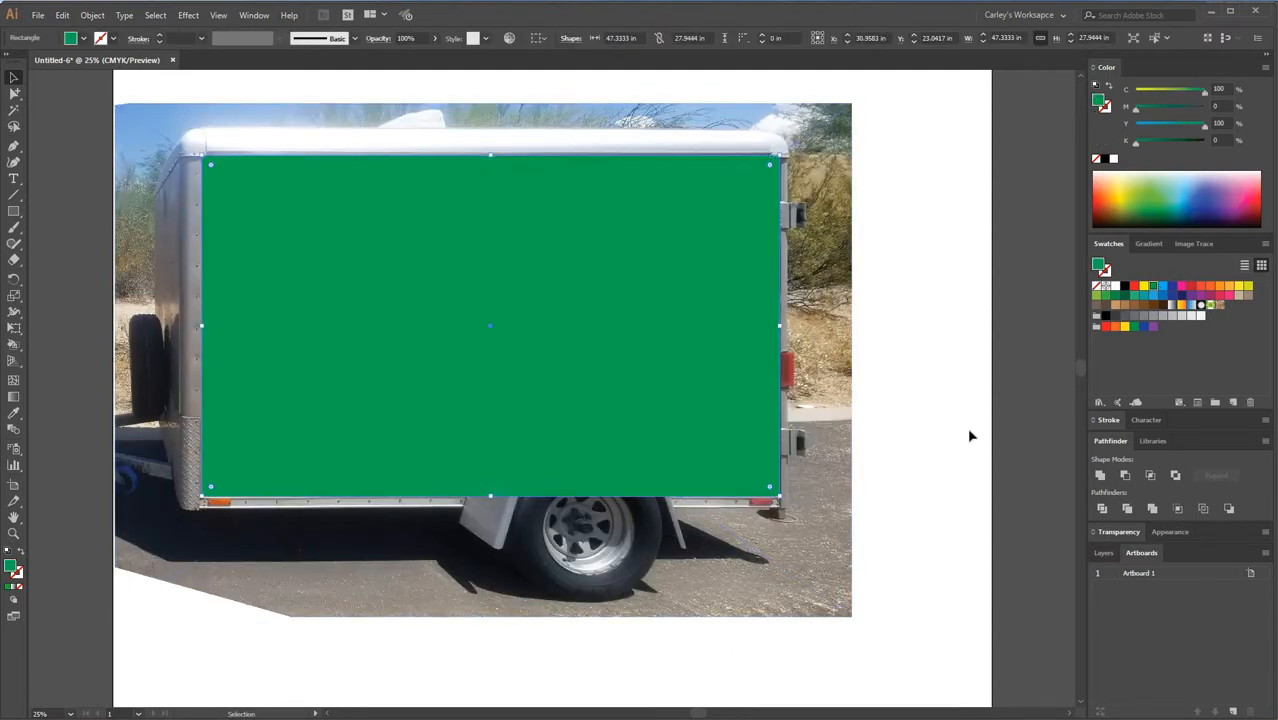
- Clip the trailer photo to the green rectangle over the side panel with a clipping mask
{"action": "left_click", "coordinate": [966, 427]}
{"action": "left_click", "coordinate": [368, 273]}
{"action": "left_click_drag", "start_coordinate": [964, 460], "coordinate": [618, 313]}
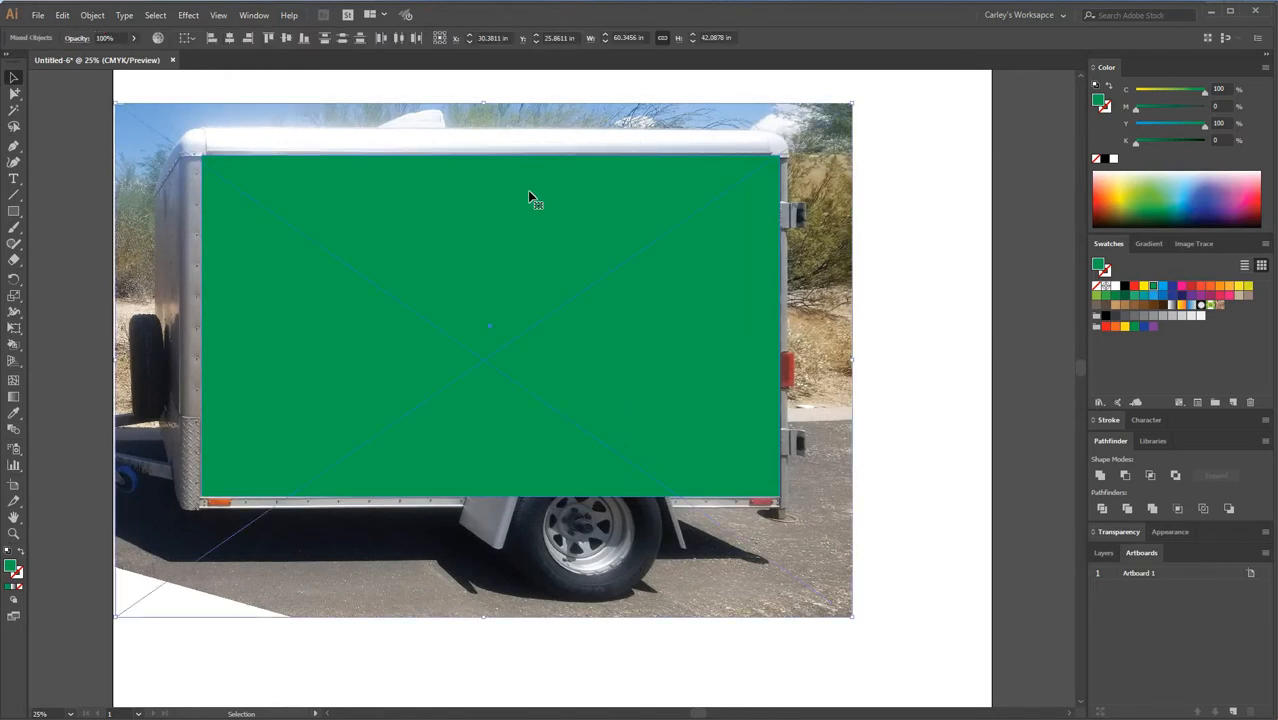
{"action": "right_click", "coordinate": [476, 188]}
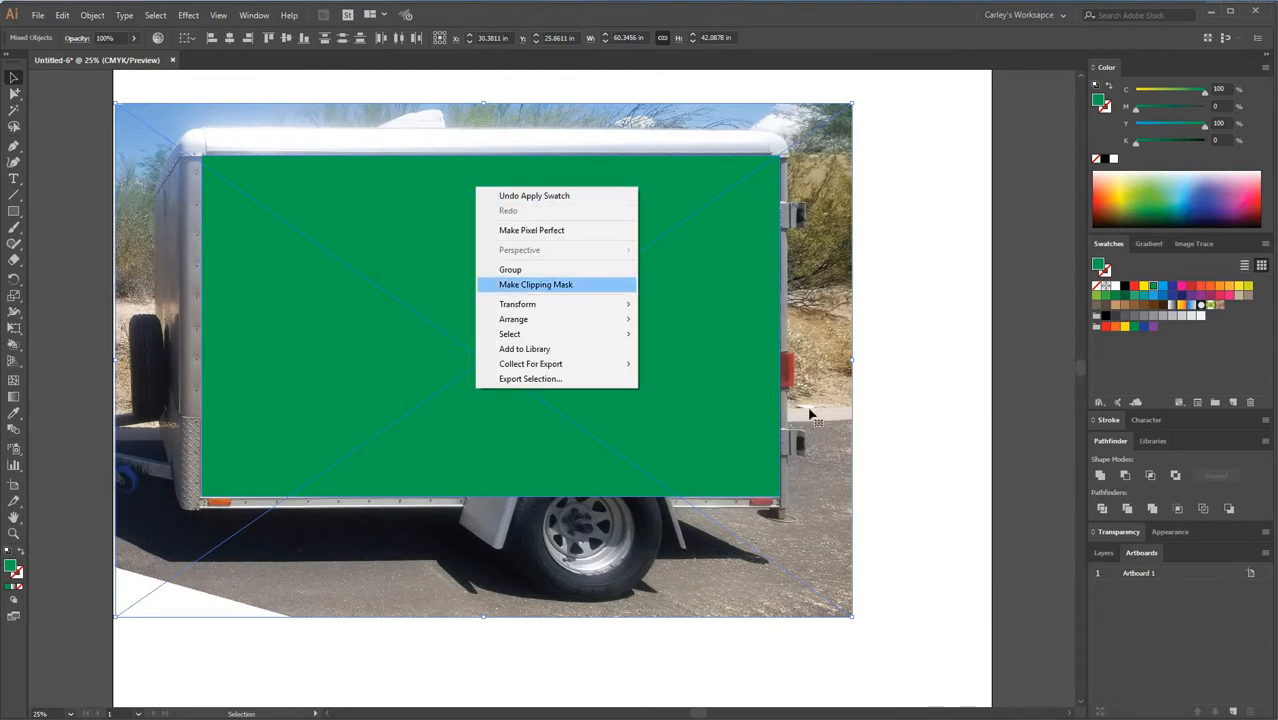
{"action": "left_click", "coordinate": [545, 286]}
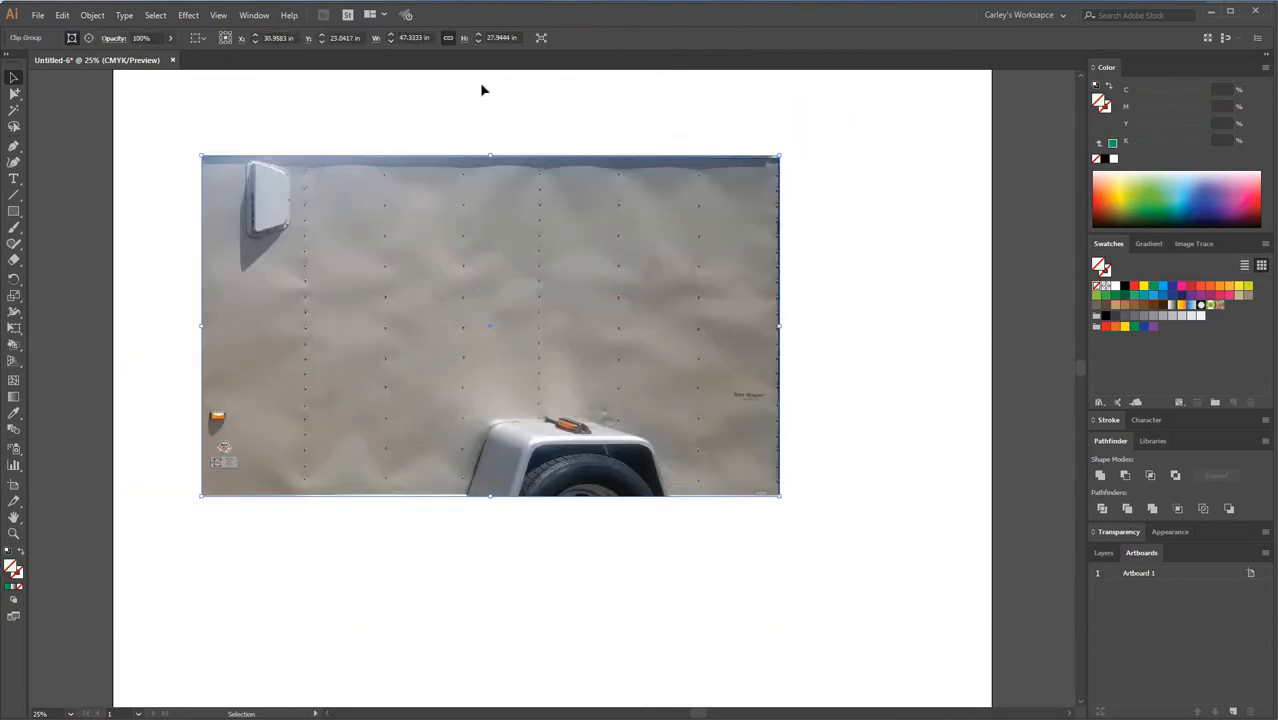
- Scale the clipped trailer panel proportionally to a height of 6.6 in
{"action": "left_click", "coordinate": [412, 38]}
{"action": "left_click", "coordinate": [516, 37]}
{"action": "left_click", "coordinate": [465, 38]}
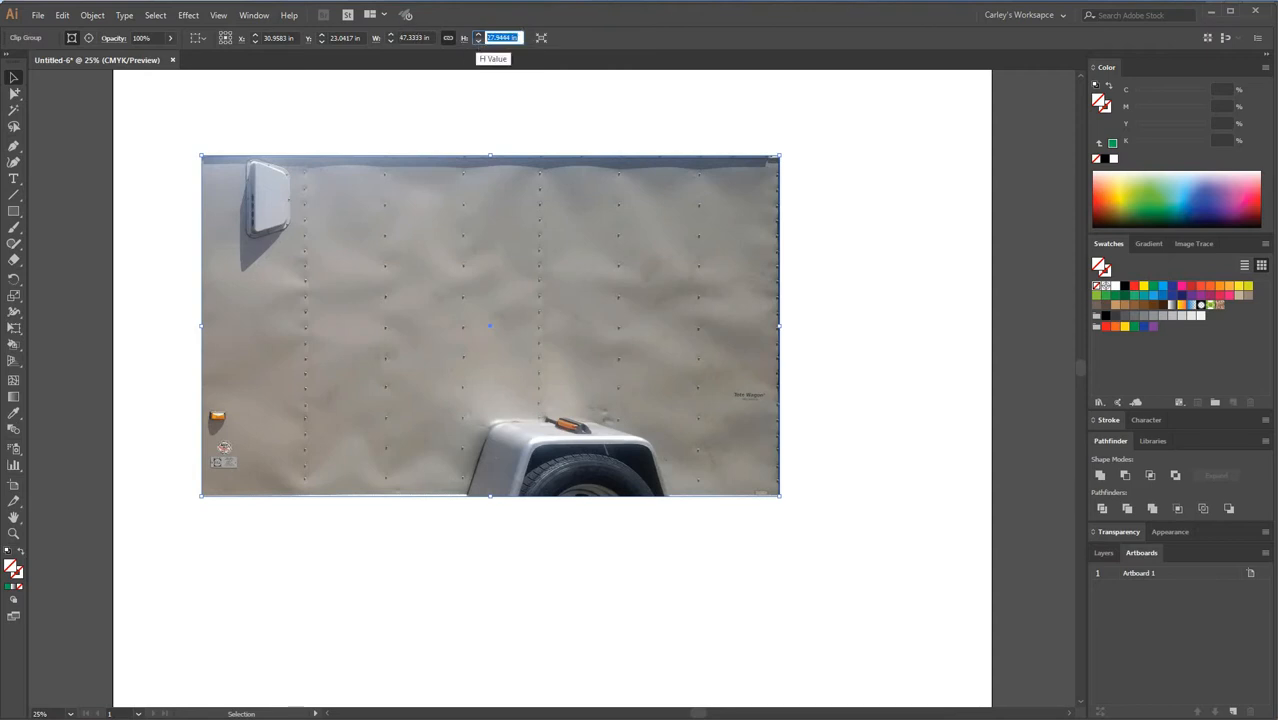
{"action": "type", "text": "6.6"}
{"action": "key", "text": "Return"}
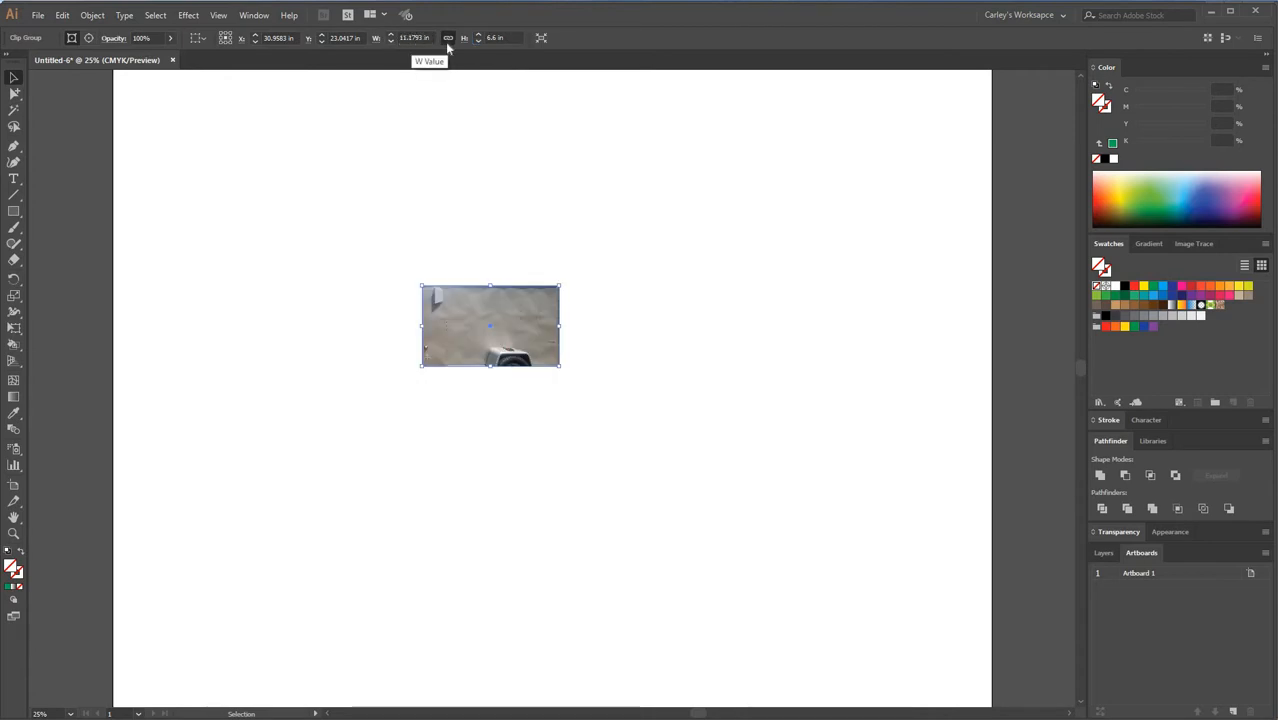
- Set the clipped panel's width to 11.3 in with width and height proportions unlinked
{"action": "left_click", "coordinate": [413, 37]}
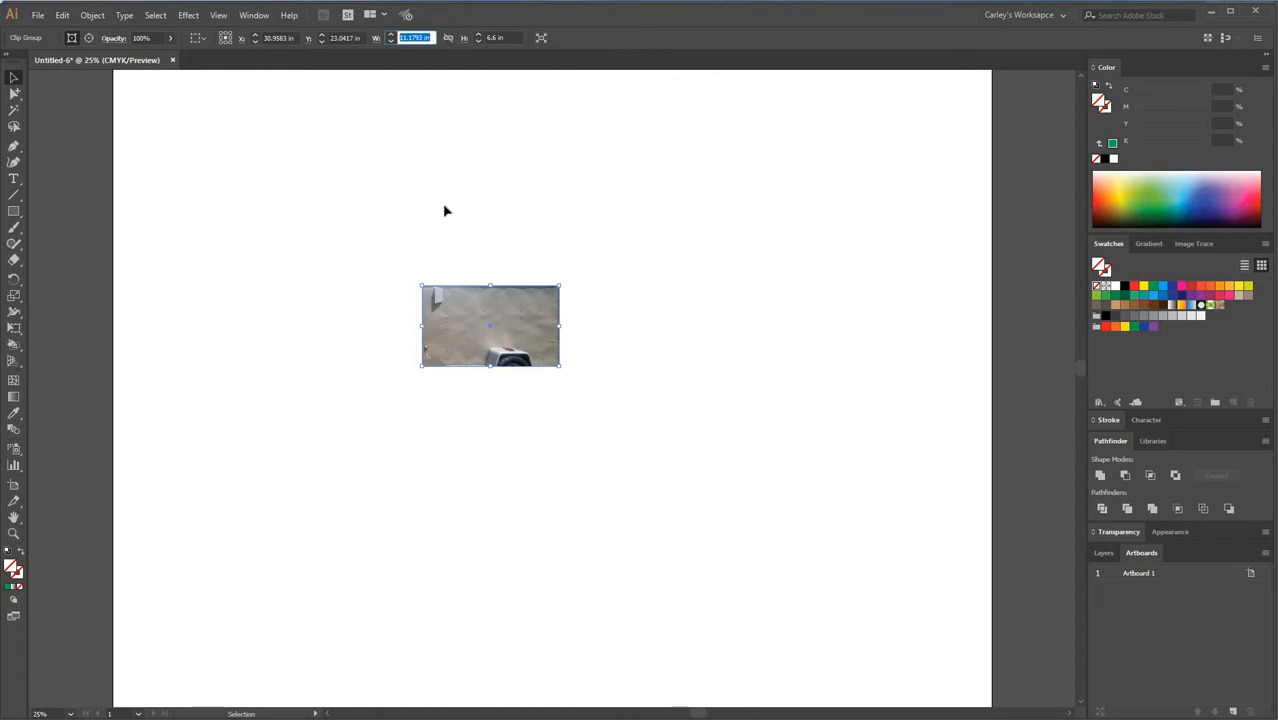
{"action": "type", "text": "11.3"}
{"action": "key", "text": "Return"}
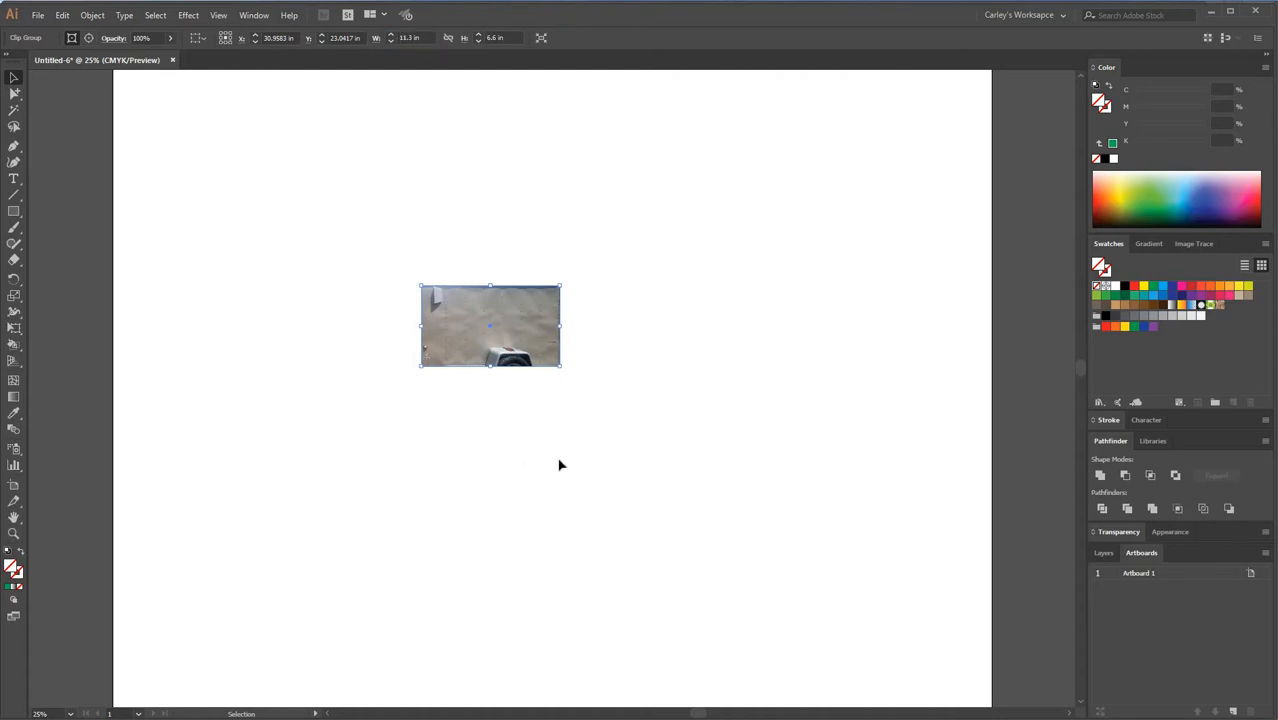
{"action": "key", "text": "ctrl+equal"}
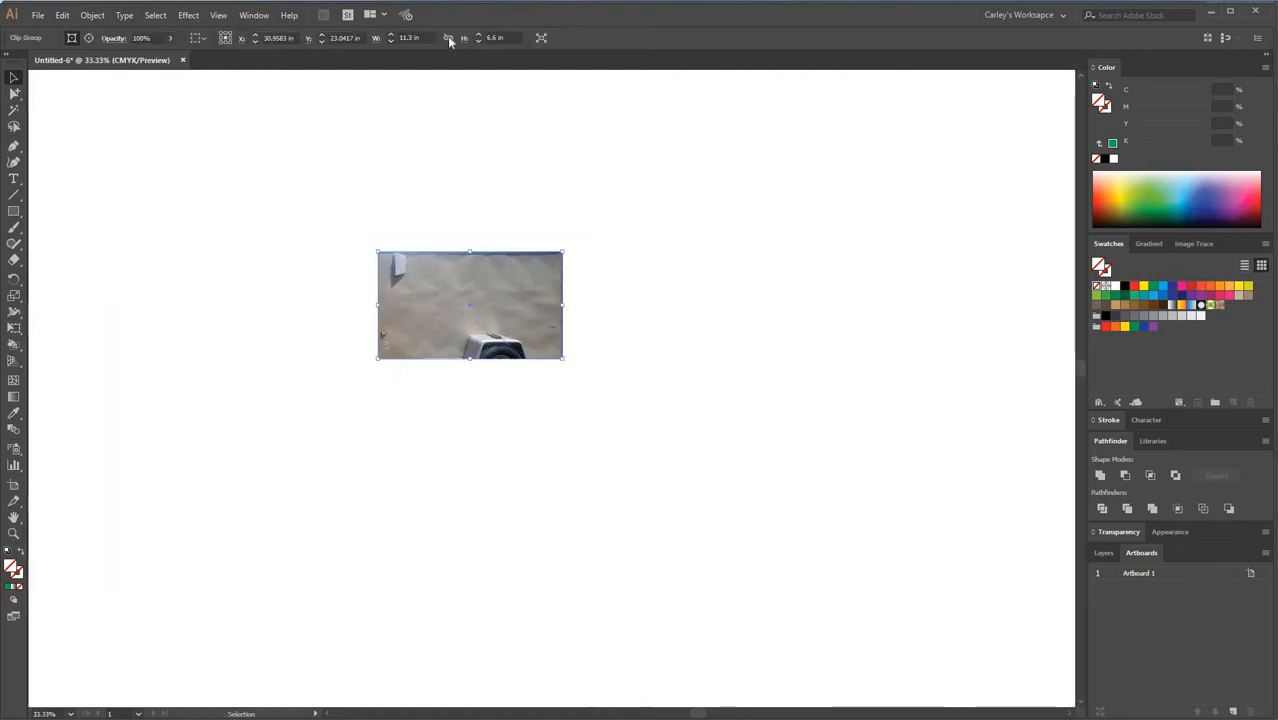
{"action": "left_click", "coordinate": [410, 38]}
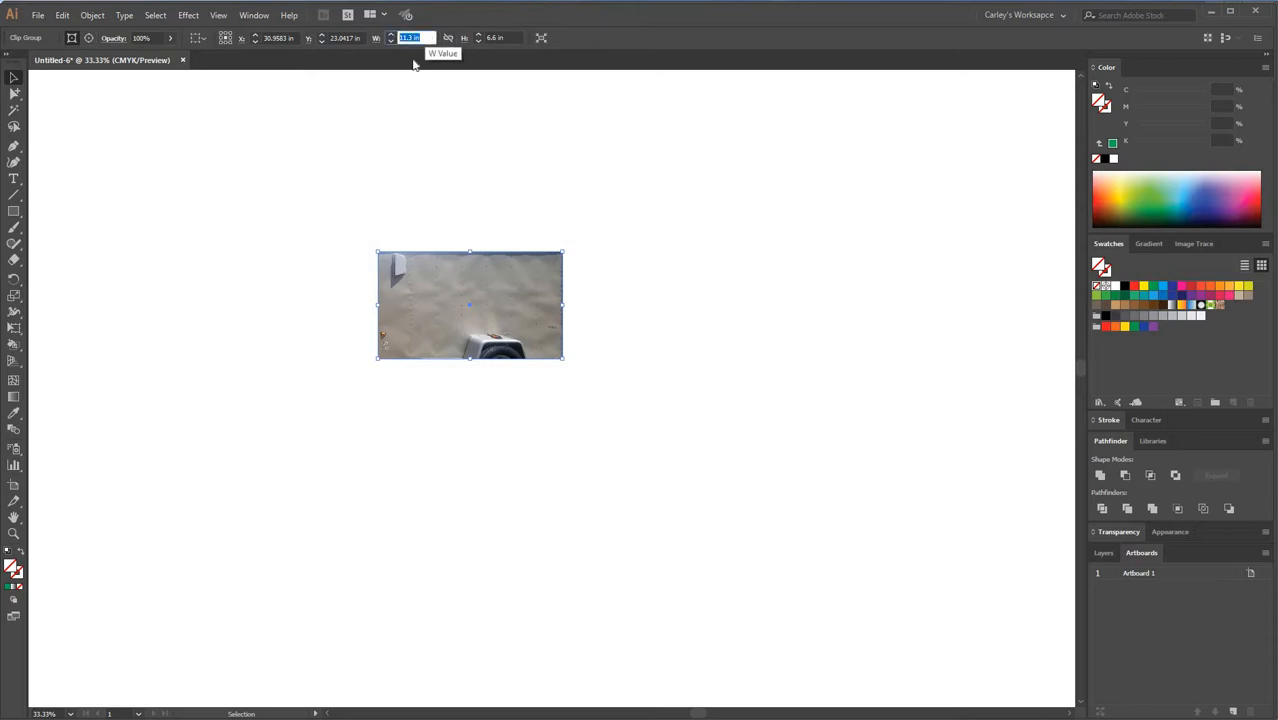
{"action": "left_click", "coordinate": [559, 115]}
- Release the clipping mask to reveal the full trailer photo and delete the leftover clipping rectangle
{"action": "key", "text": "ctrl+equal"}
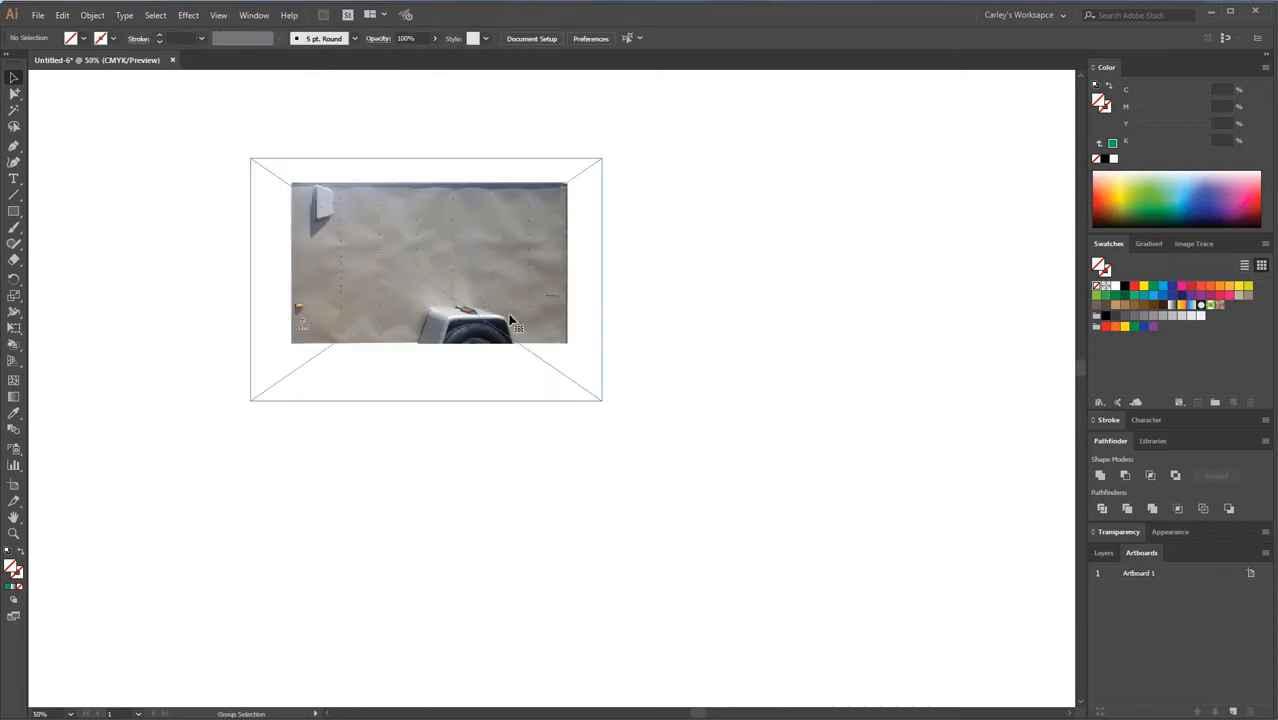
{"action": "right_click", "coordinate": [506, 315]}
{"action": "left_click", "coordinate": [576, 428]}
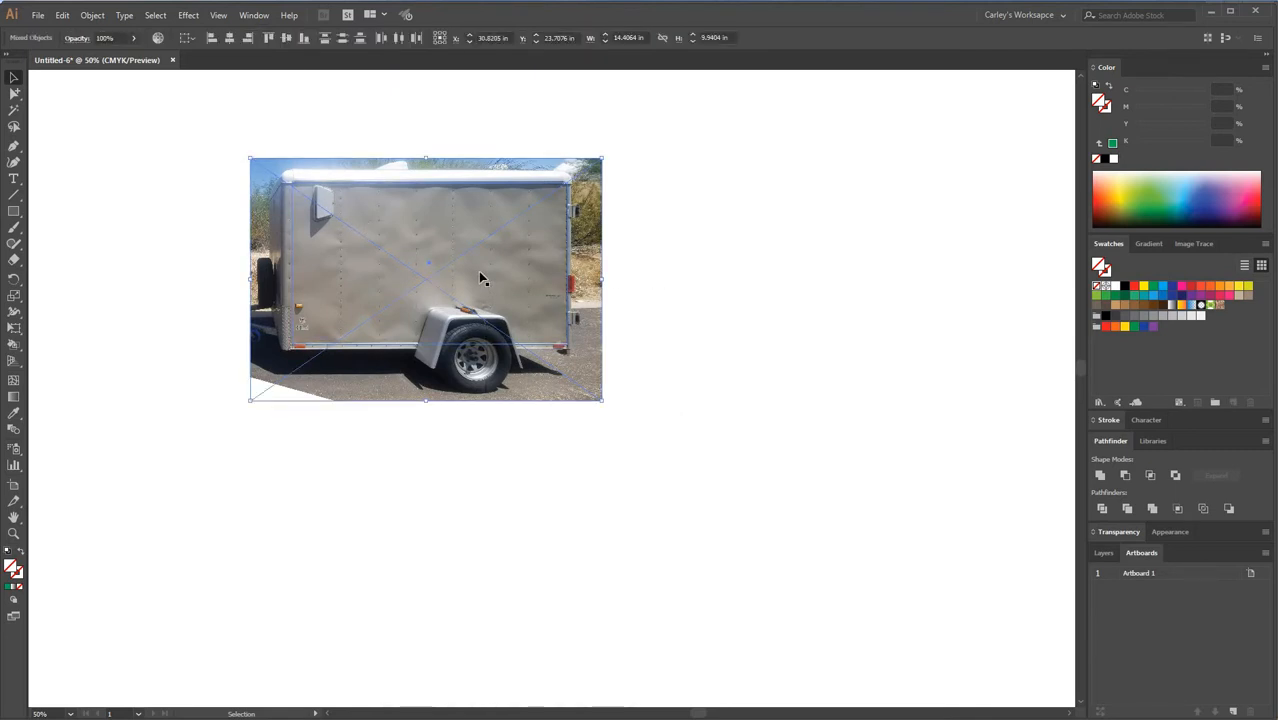
{"action": "left_click", "coordinate": [793, 331]}
{"action": "key", "text": "ctrl+equal"}
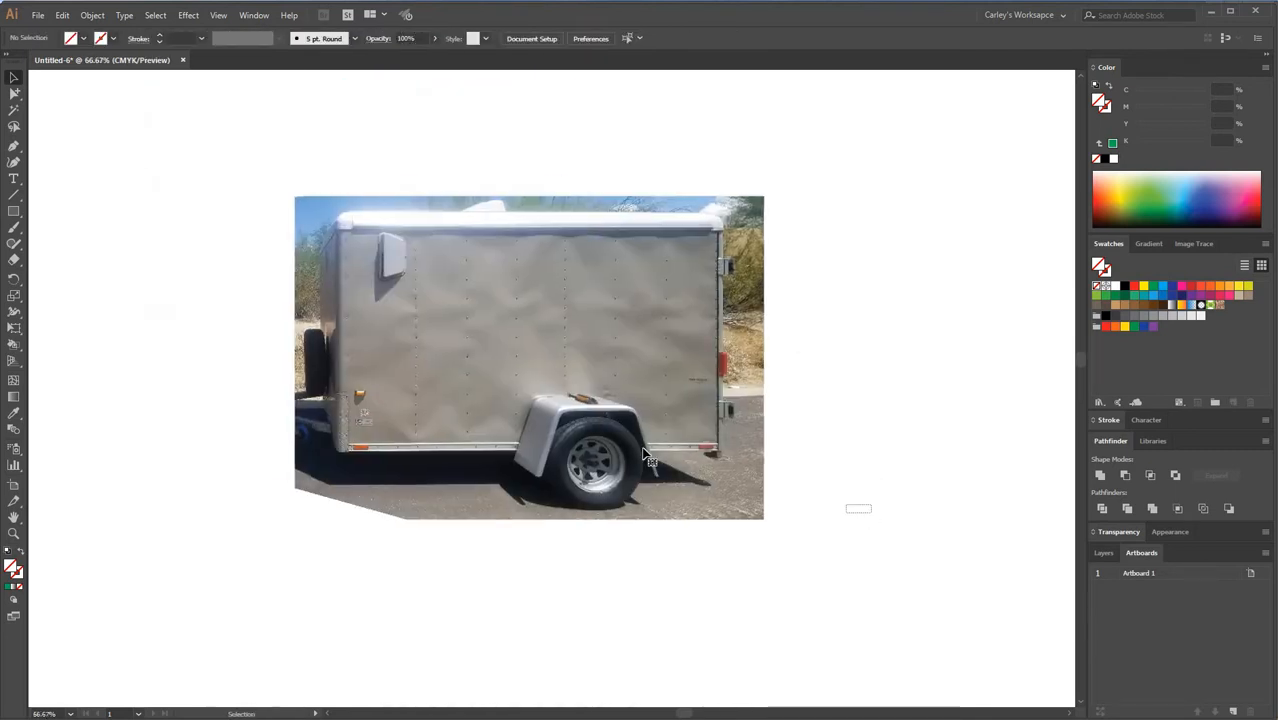
{"action": "left_click_drag", "start_coordinate": [872, 514], "coordinate": [620, 325]}
{"action": "left_click", "coordinate": [633, 494], "text": "shift"}
{"action": "key", "text": "Delete"}
- Create a new artboard fitted to the trailer photo and delete Artboard 1
{"action": "left_click", "coordinate": [14, 484]}
{"action": "left_click", "coordinate": [411, 469]}
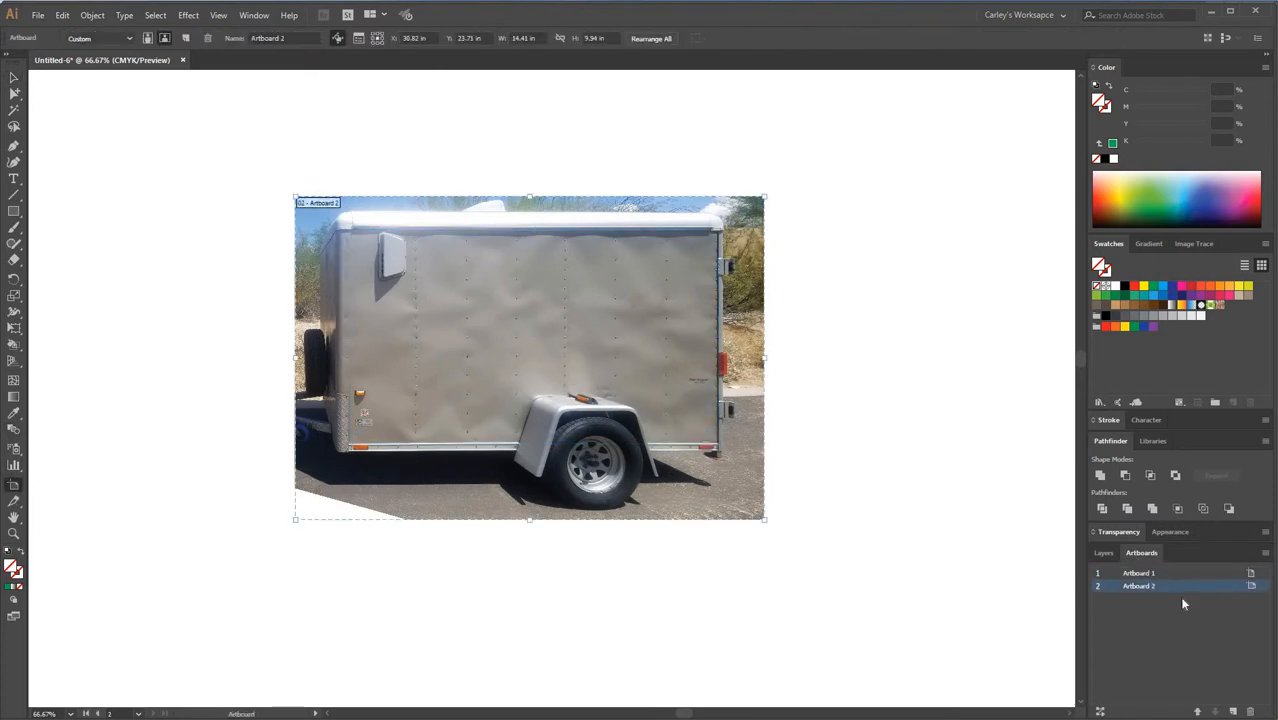
{"action": "left_click", "coordinate": [1250, 712]}
- Lock the photo's Layer 1 and add a new layer above it for the template outlines
{"action": "left_click", "coordinate": [1105, 552]}
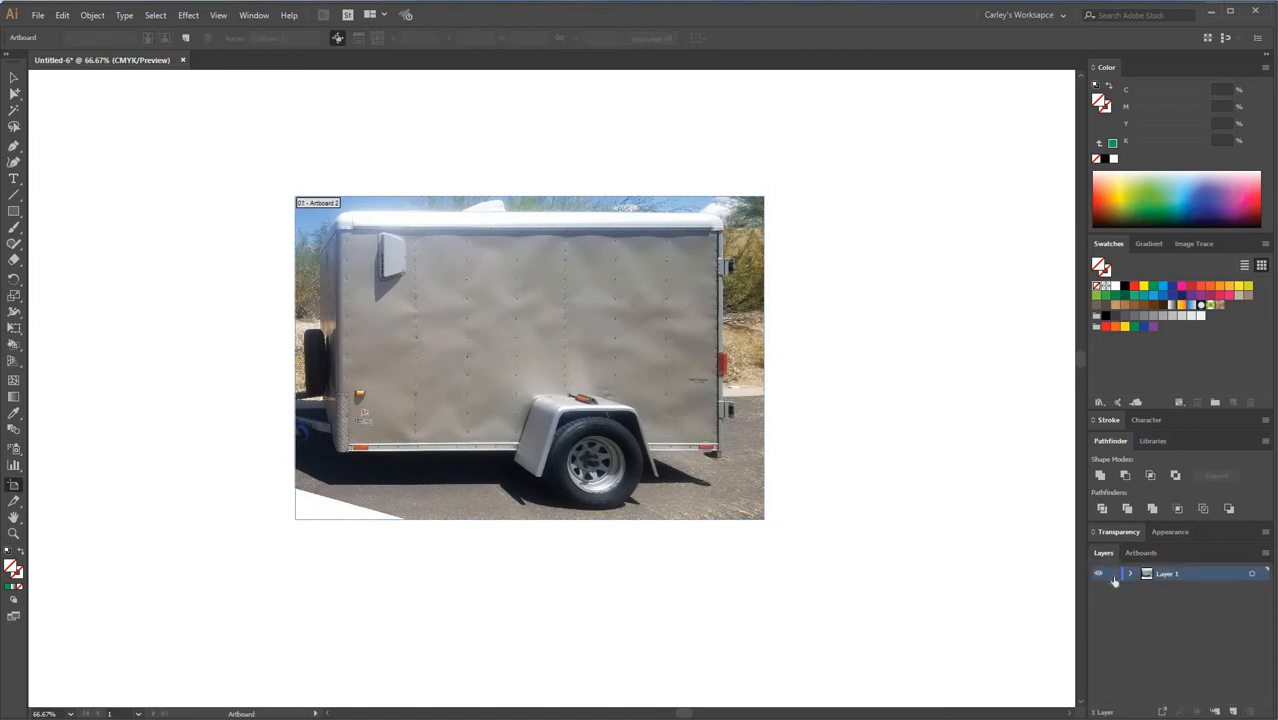
{"action": "left_click", "coordinate": [1233, 711]}
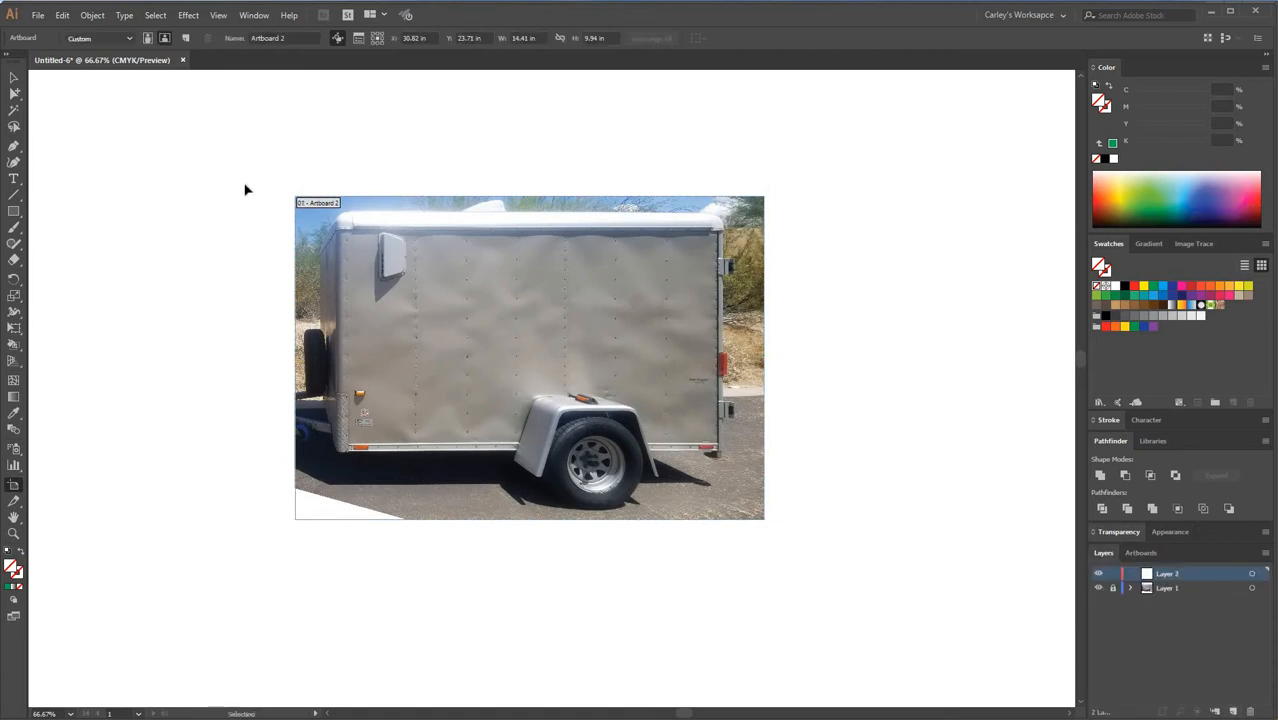
- With the Pen tool, trace a green-stroked path along the side panel's lower front edge and over the wheel fender
{"action": "key", "text": "ctrl+plus"}
{"action": "key", "text": "ctrl+plus"}
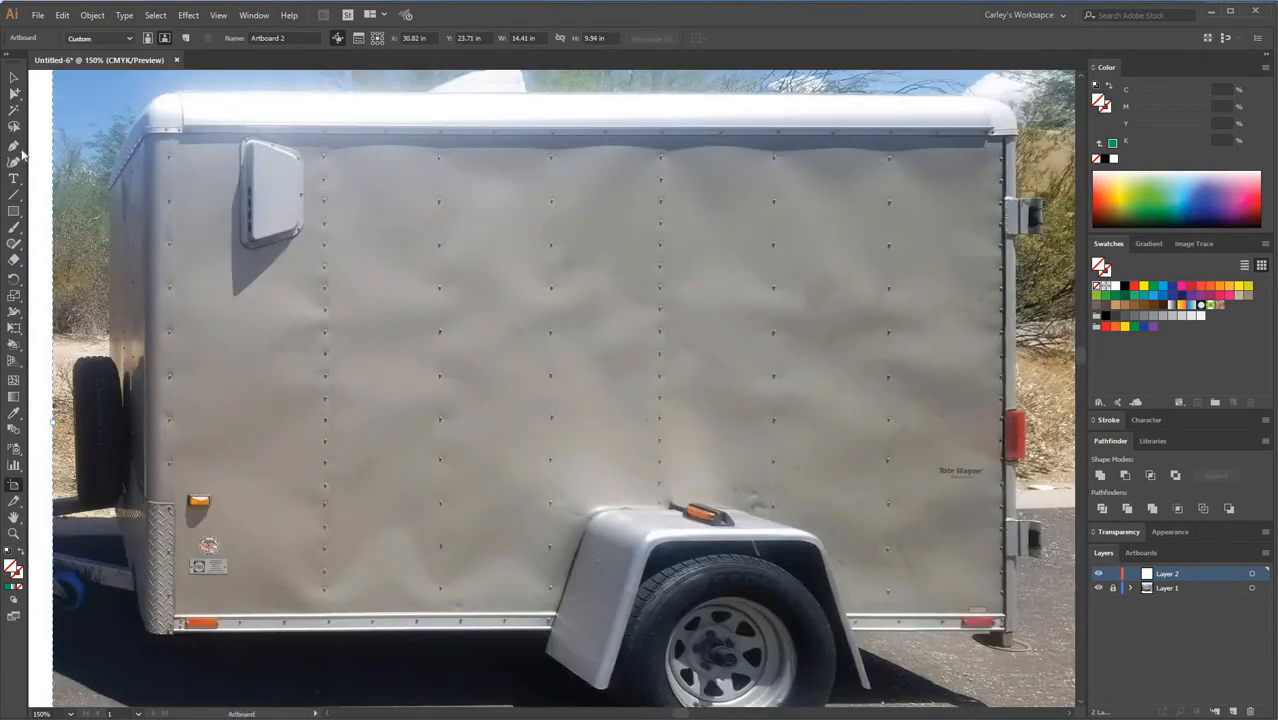
{"action": "left_click", "coordinate": [14, 147]}
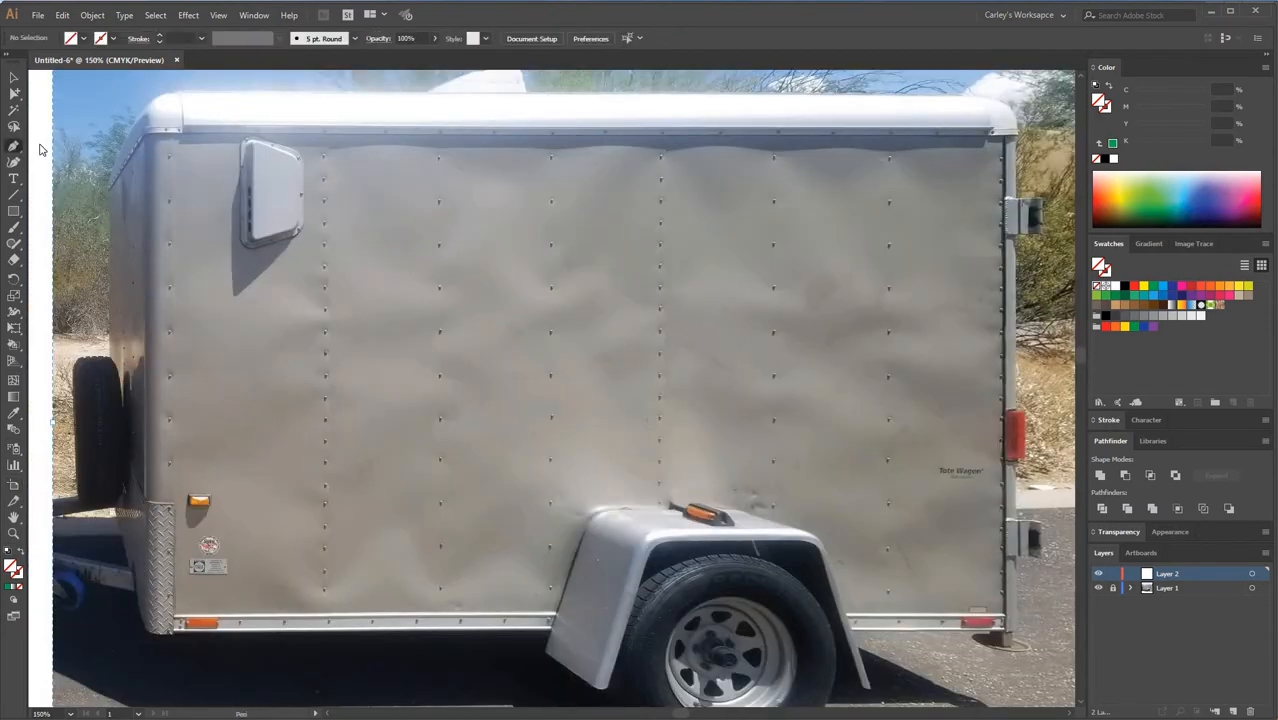
{"action": "left_click", "coordinate": [226, 580]}
{"action": "left_click_drag", "start_coordinate": [277, 550], "coordinate": [187, 563]}
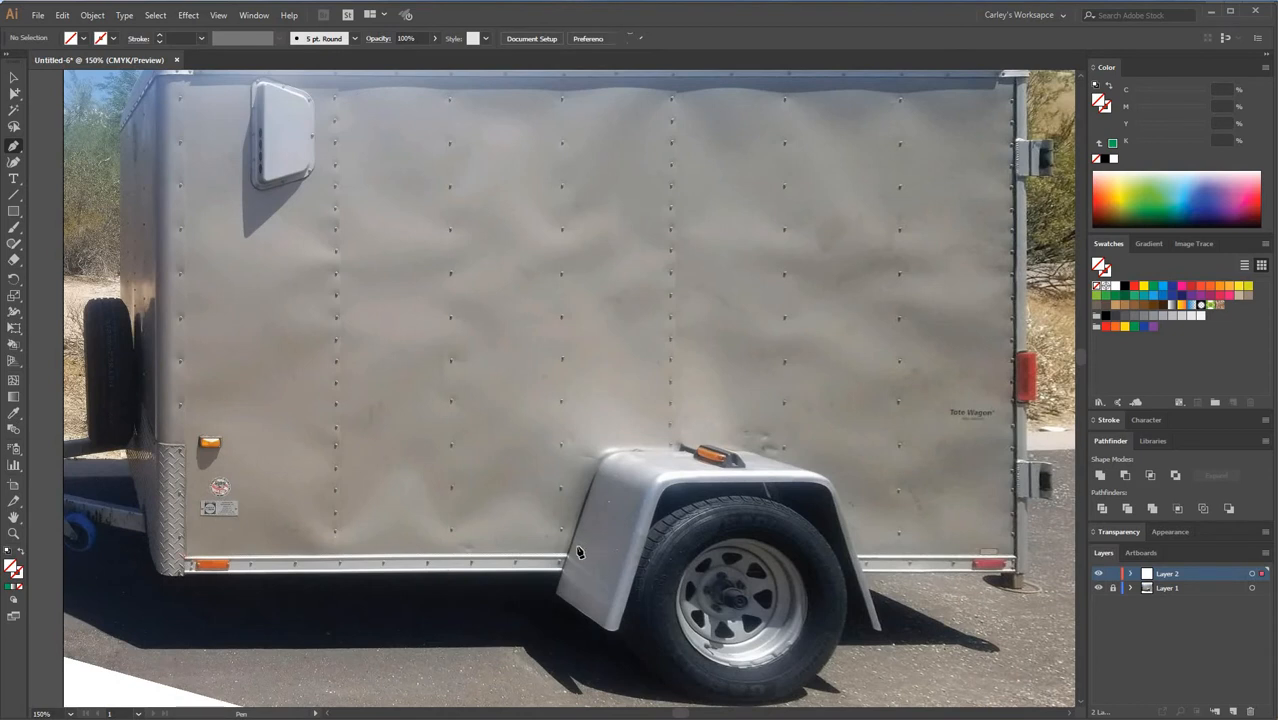
{"action": "left_click", "coordinate": [565, 555]}
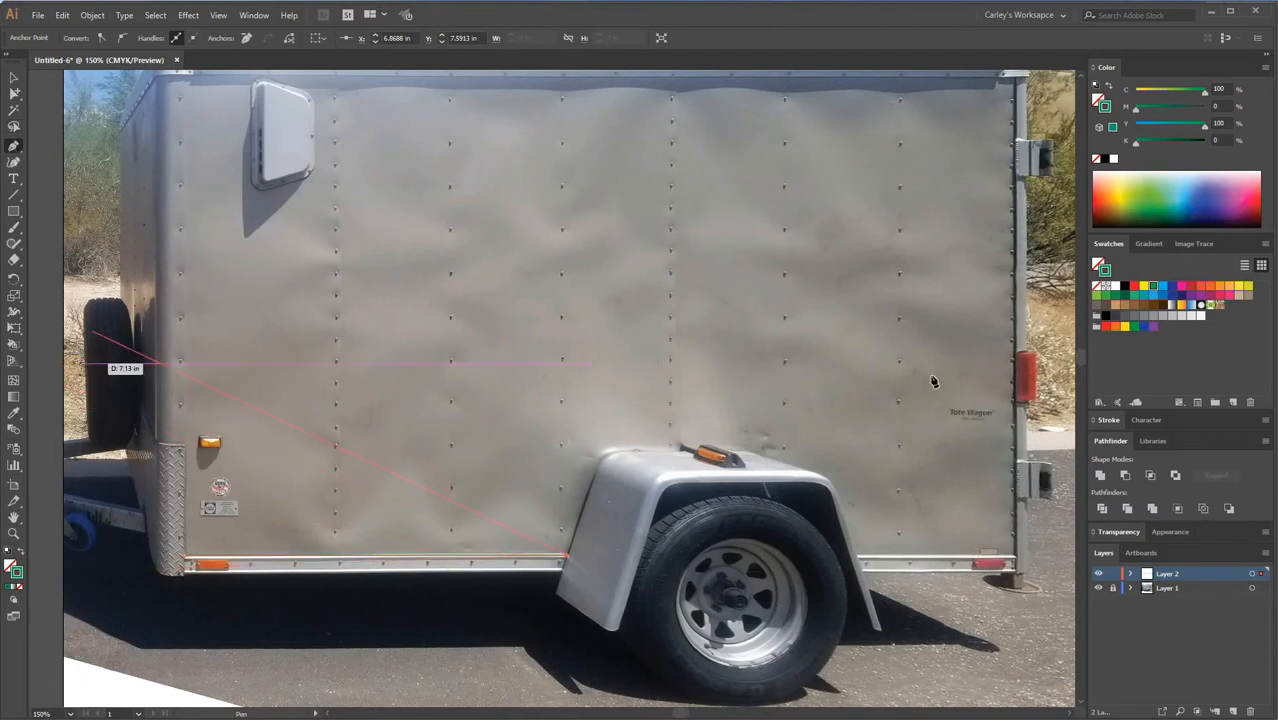
{"action": "left_click_drag", "start_coordinate": [597, 477], "coordinate": [743, 457]}
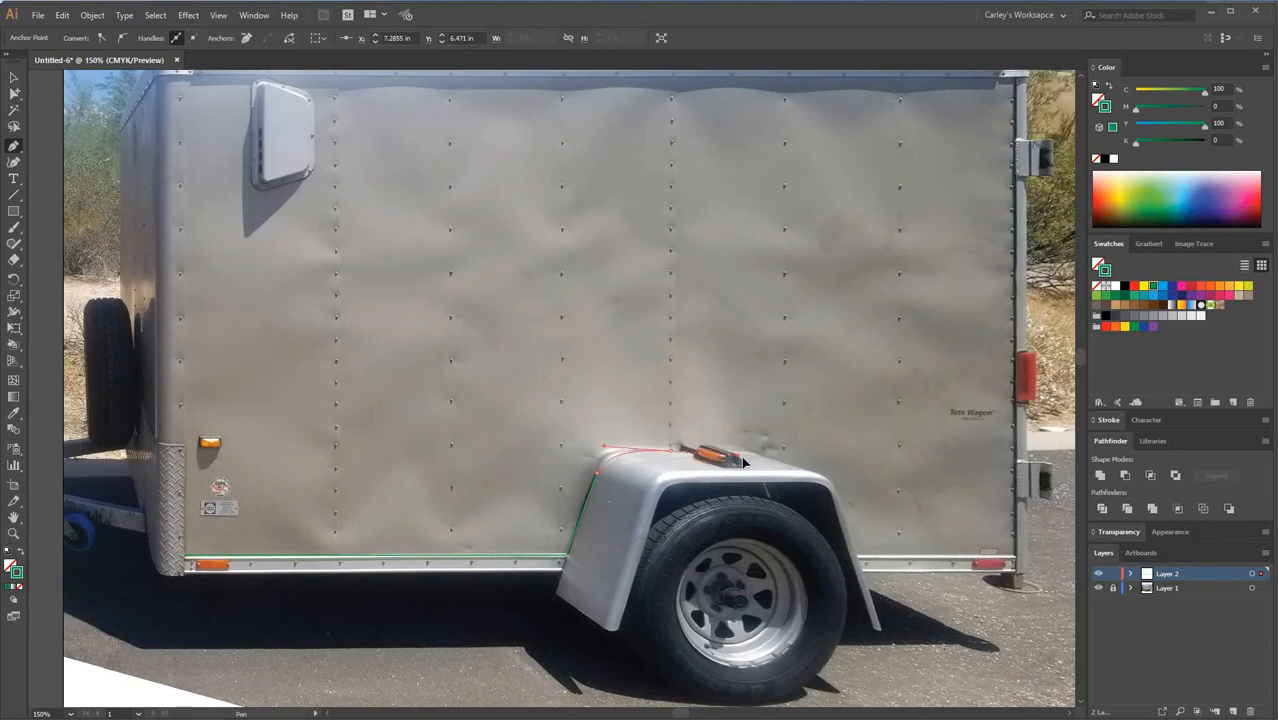
{"action": "left_click", "coordinate": [671, 451]}
{"action": "left_click", "coordinate": [692, 453]}
{"action": "left_click_drag", "start_coordinate": [712, 454], "coordinate": [860, 556]}
{"action": "left_click", "coordinate": [770, 458]}
{"action": "left_click", "coordinate": [860, 556]}
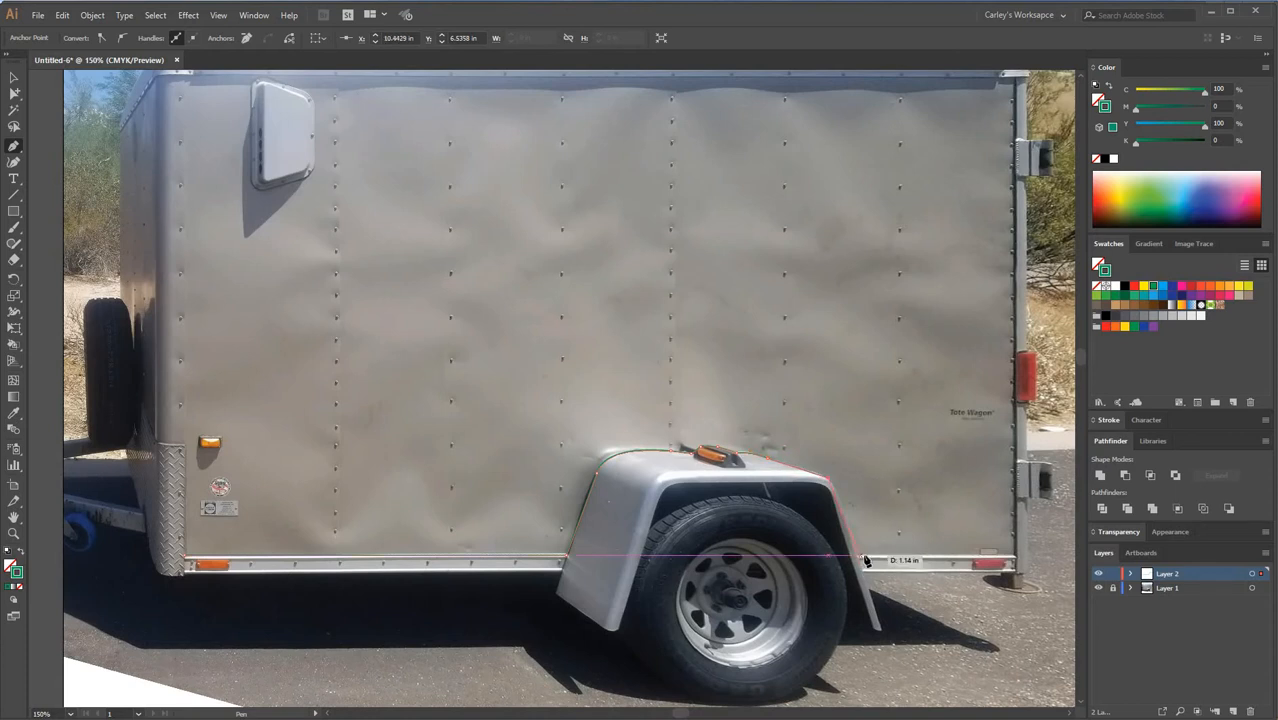
- Continue the path along the lower rear edge, up the rear edge and about 11.3 in across the top, closing it down the front edge
{"action": "left_click", "coordinate": [1014, 556]}
{"action": "left_click", "coordinate": [1018, 92]}
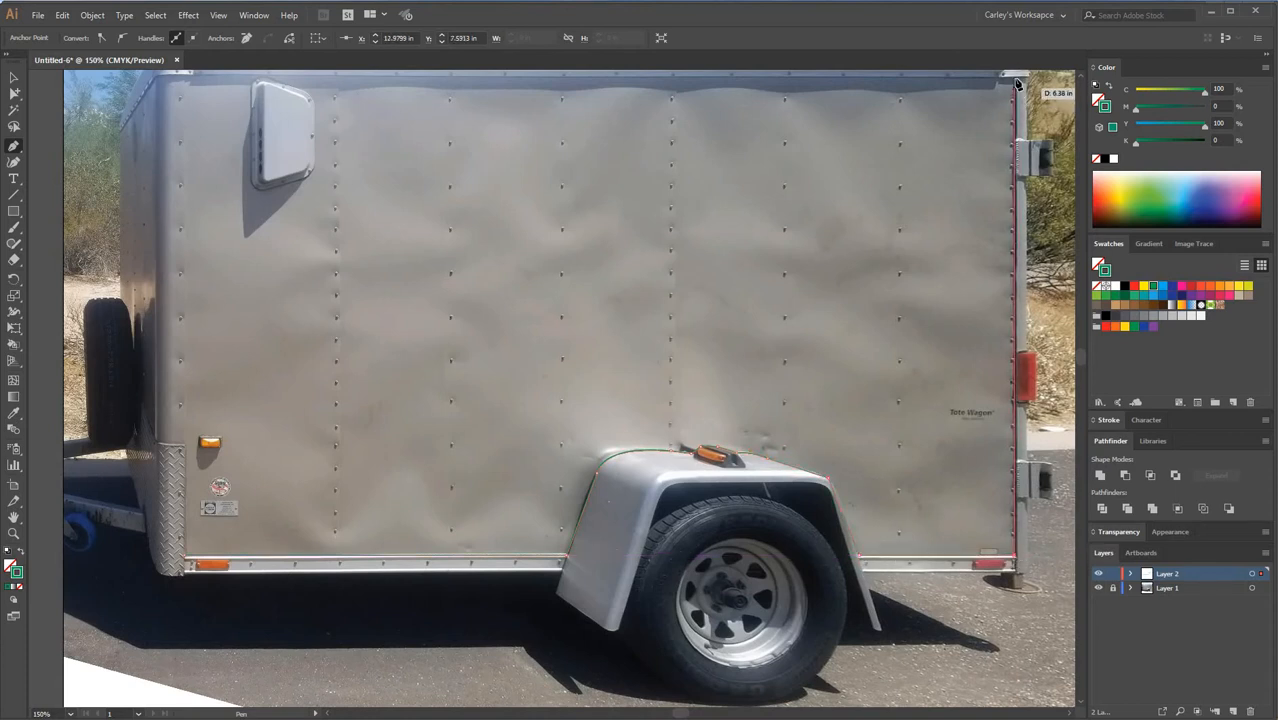
{"action": "scroll", "coordinate": [188, 90], "scroll_direction": "up", "scroll_amount": 1}
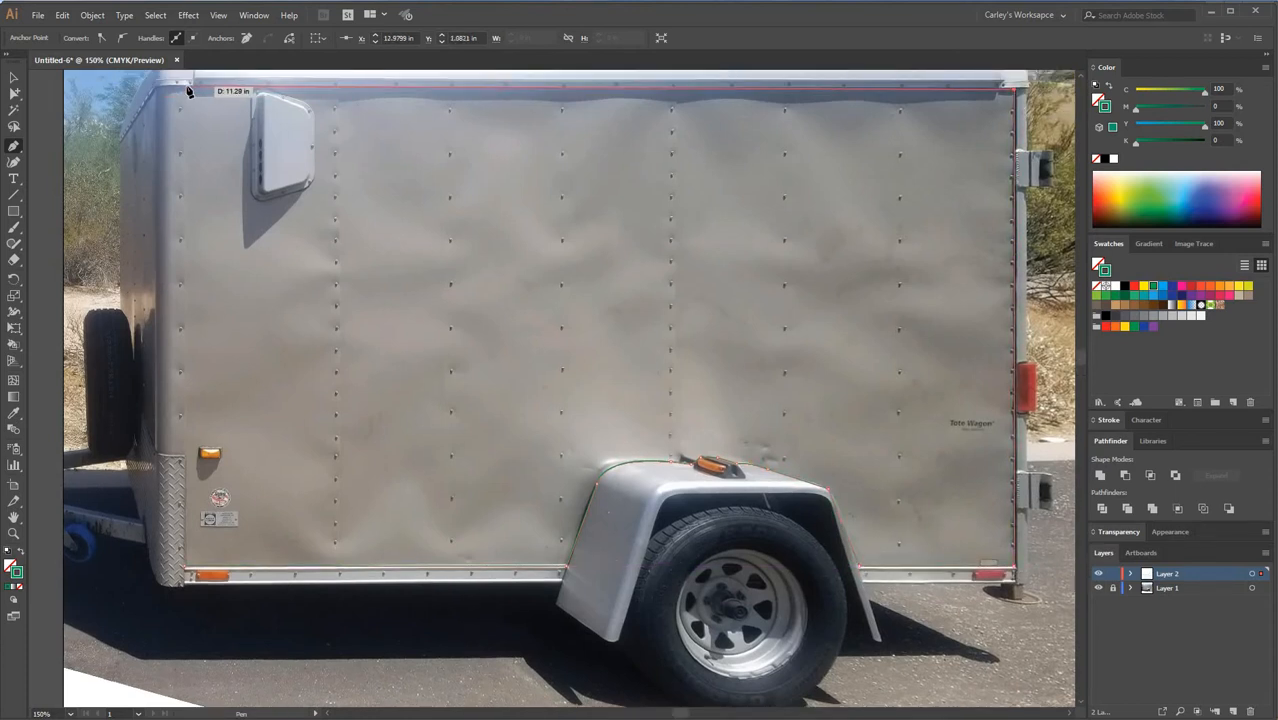
{"action": "left_click", "coordinate": [187, 91]}
{"action": "left_click", "coordinate": [186, 569]}
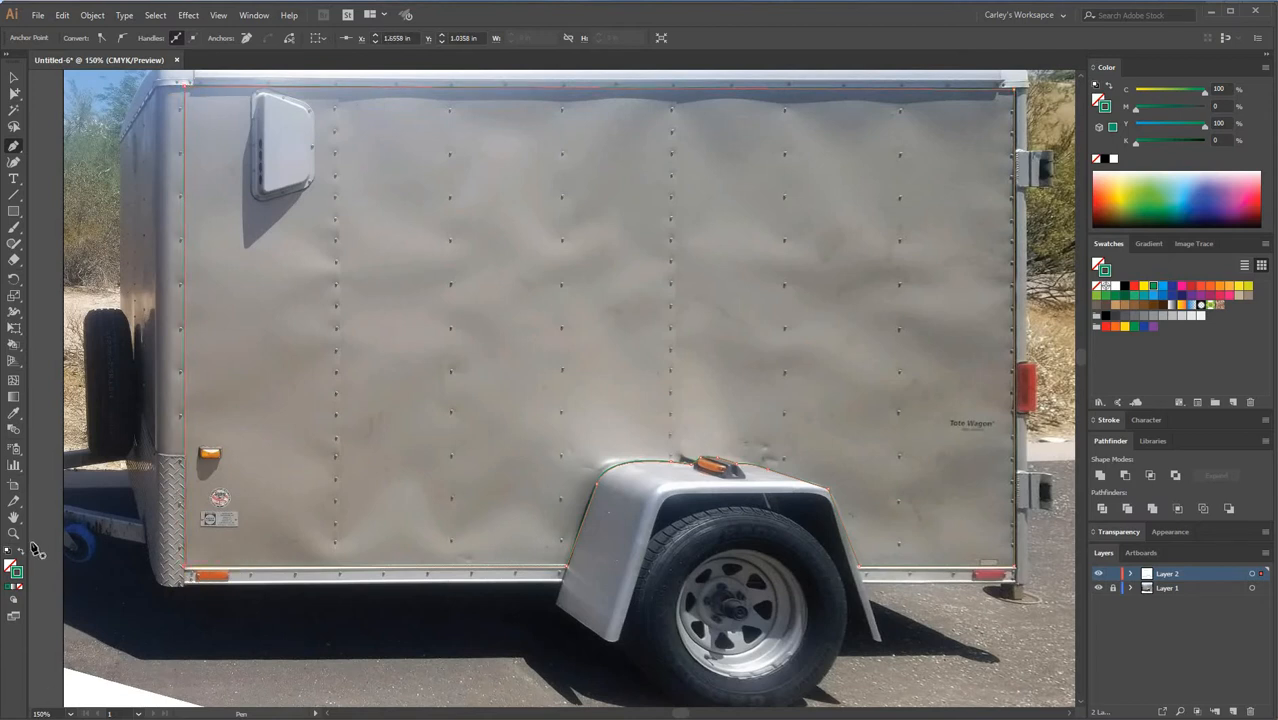
- Preview the panel outline as a solid green fill, and swap it back to a green stroke without fill
{"action": "left_click", "coordinate": [24, 556]}
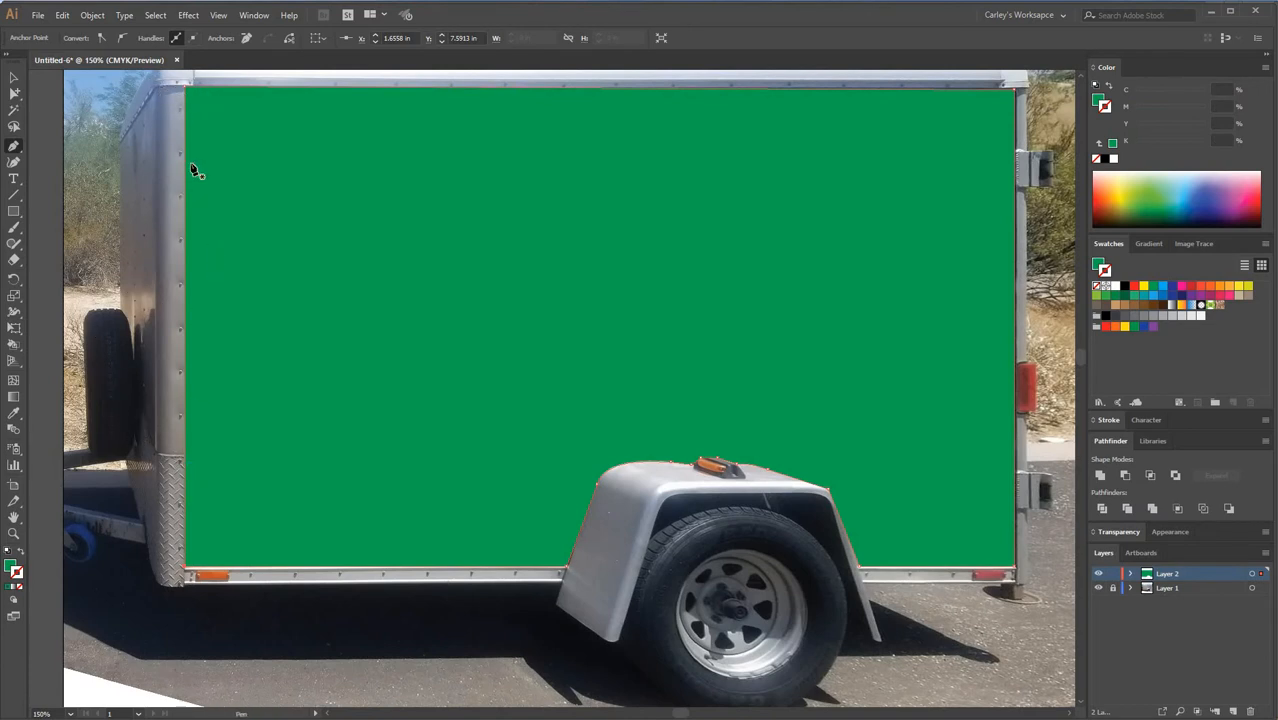
{"action": "left_click", "coordinate": [15, 79]}
{"action": "left_click", "coordinate": [396, 653]}
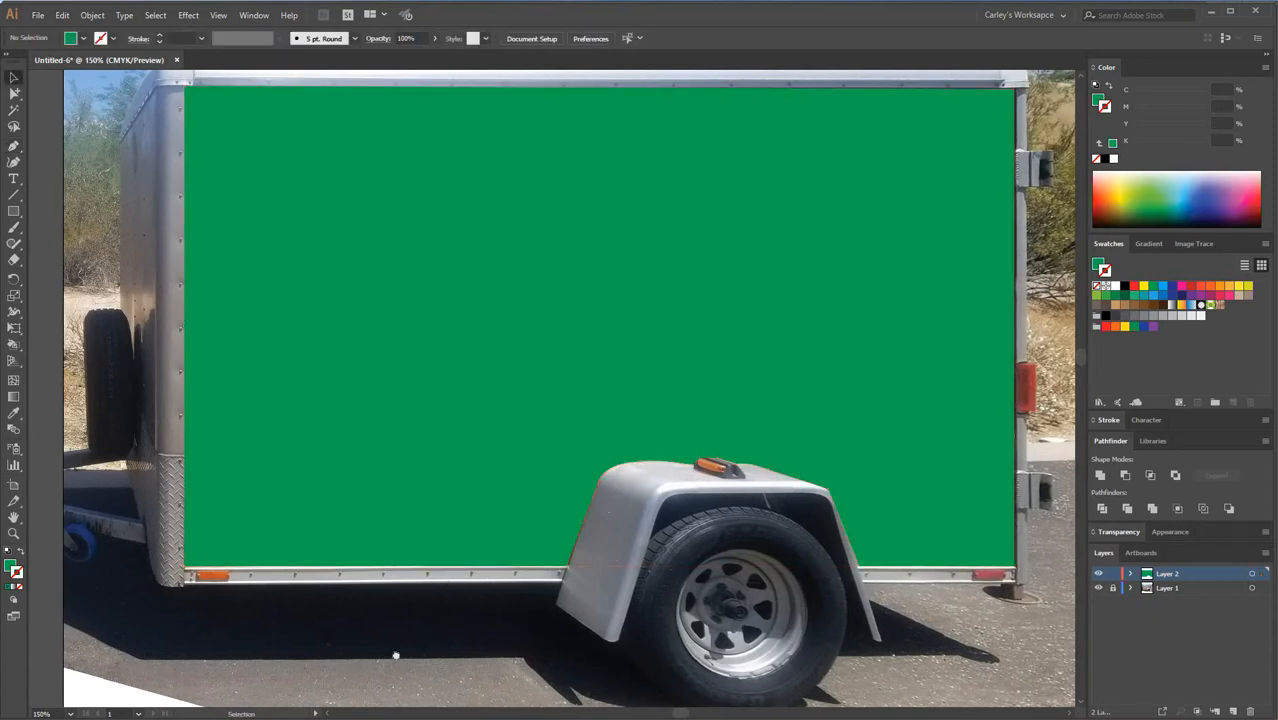
{"action": "left_click_drag", "start_coordinate": [1056, 578], "coordinate": [940, 589]}
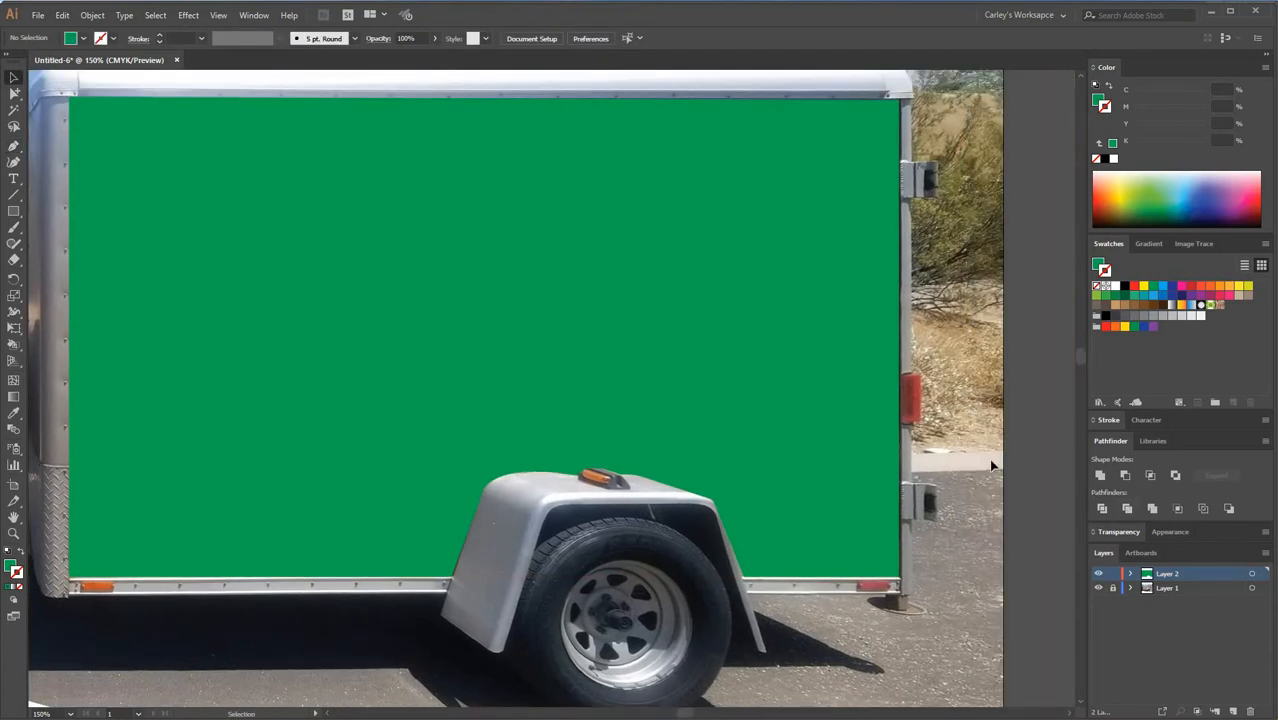
{"action": "key", "text": "ctrl+minus"}
{"action": "key", "text": "ctrl+minus"}
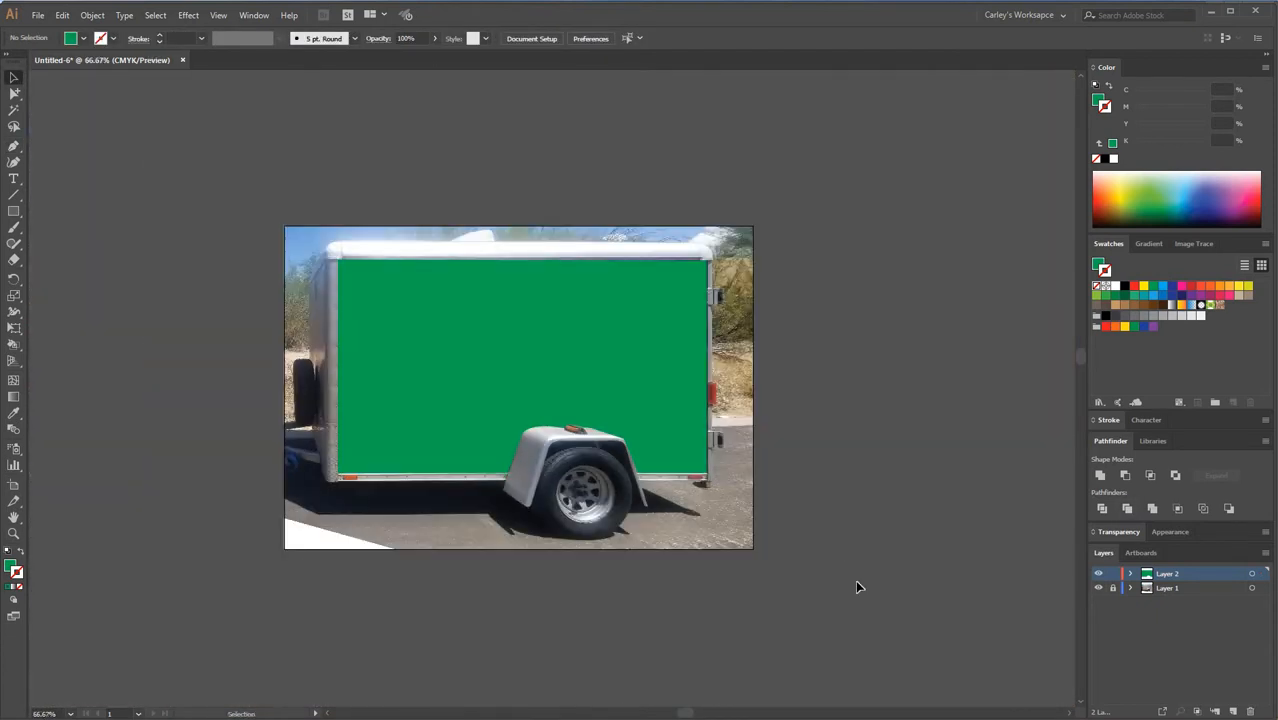
{"action": "key", "text": "ctrl+plus"}
{"action": "left_click", "coordinate": [262, 516]}
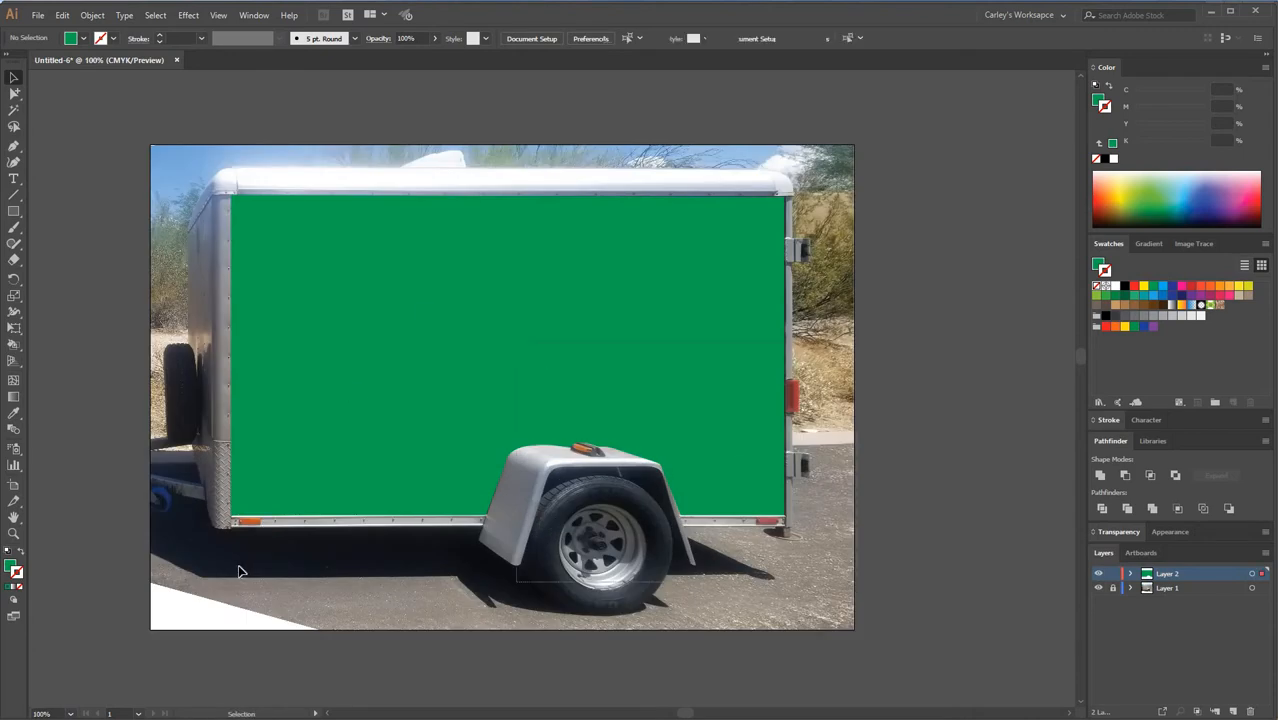
{"action": "left_click", "coordinate": [20, 553]}
{"action": "left_click", "coordinate": [358, 225]}
- Trace a closed green-stroked outline around the outer edge of the vent near the panel's upper front corner with the Pen tool
{"action": "key", "text": "ctrl+plus"}
{"action": "key", "text": "ctrl+plus"}
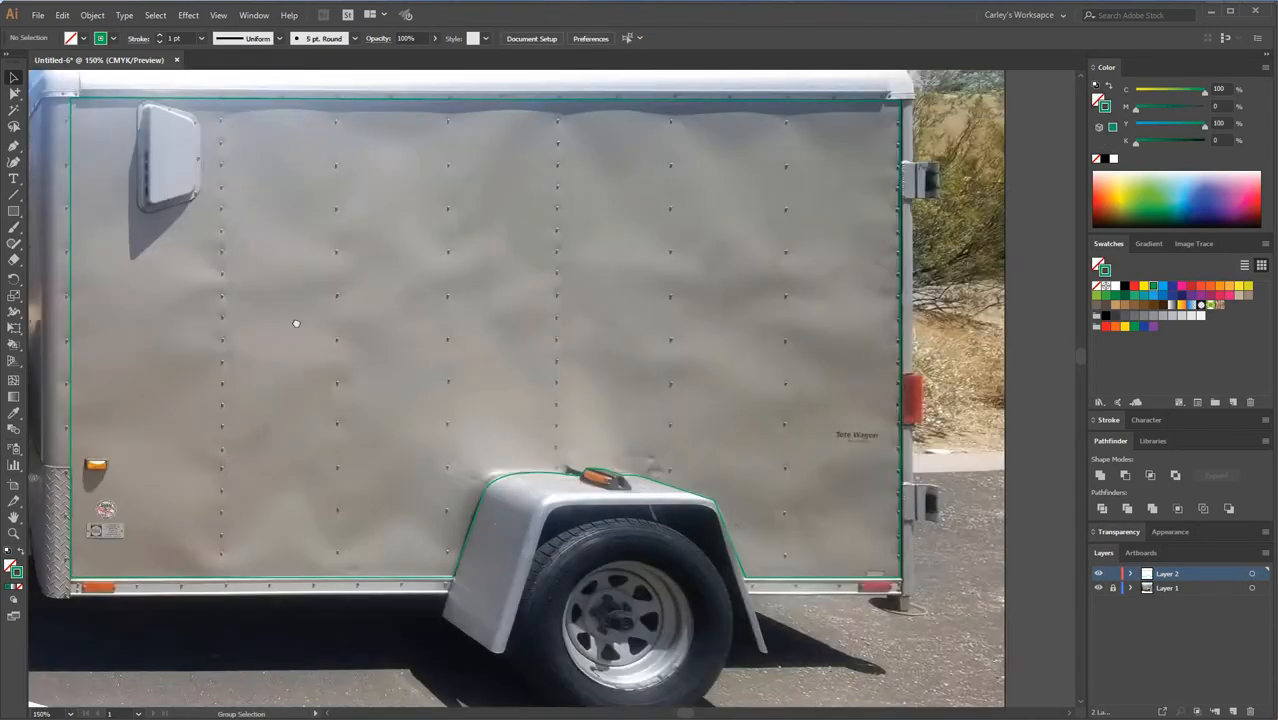
{"action": "mouse_move", "coordinate": [339, 309]}
{"action": "left_mouse_down"}
{"action": "mouse_move", "coordinate": [385, 362]}
{"action": "mouse_move", "coordinate": [725, 554]}
{"action": "left_mouse_up"}
{"action": "key", "text": "ctrl+plus"}
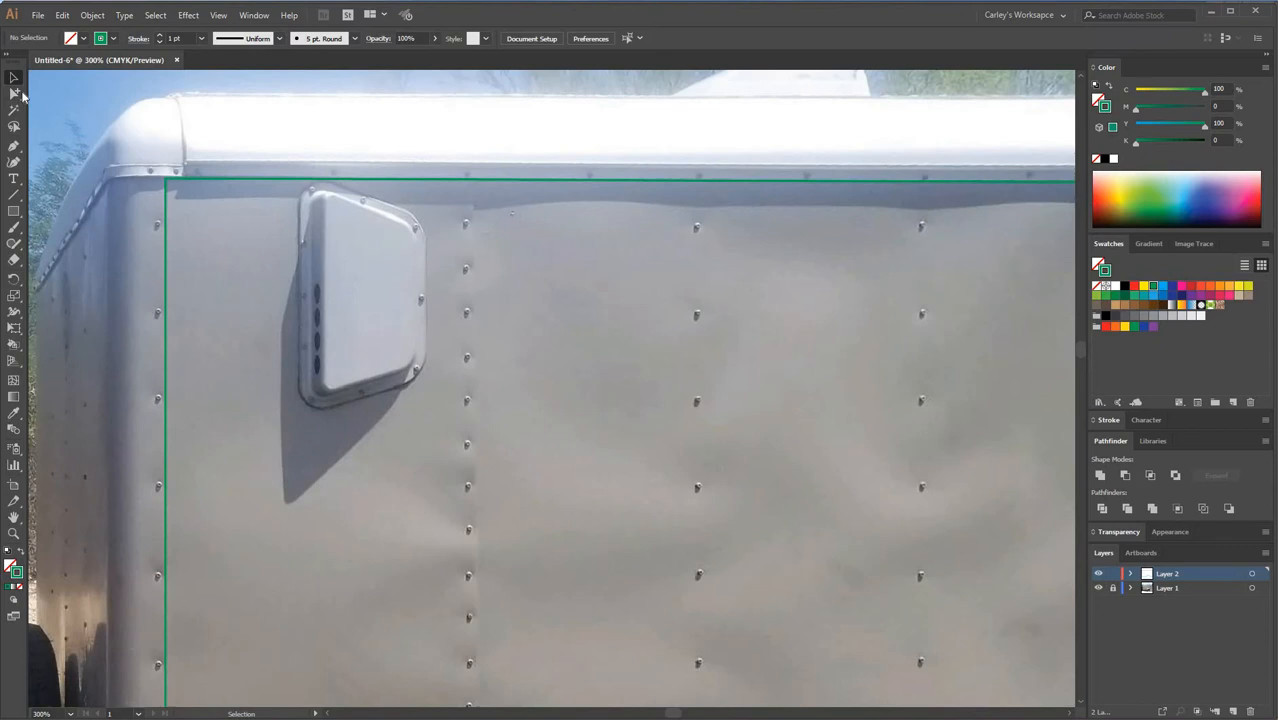
{"action": "left_click", "coordinate": [13, 147]}
{"action": "left_click", "coordinate": [300, 205]}
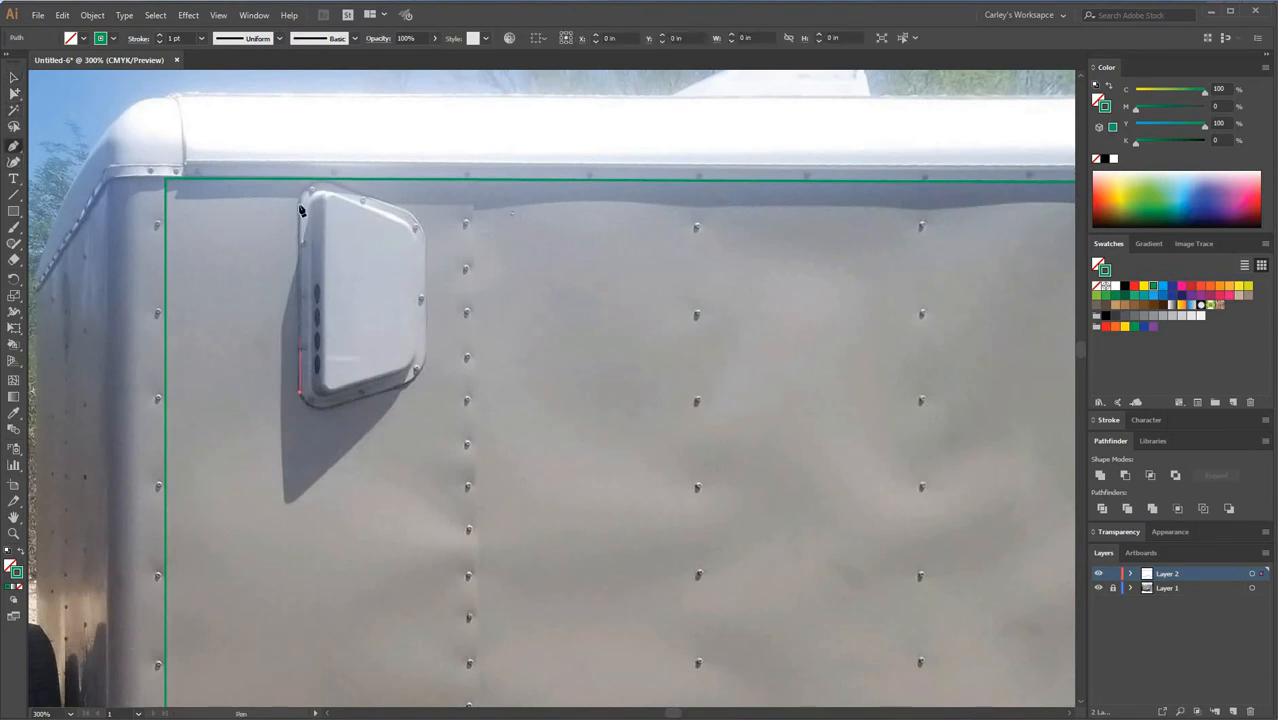
{"action": "left_click_drag", "start_coordinate": [329, 184], "coordinate": [424, 272]}
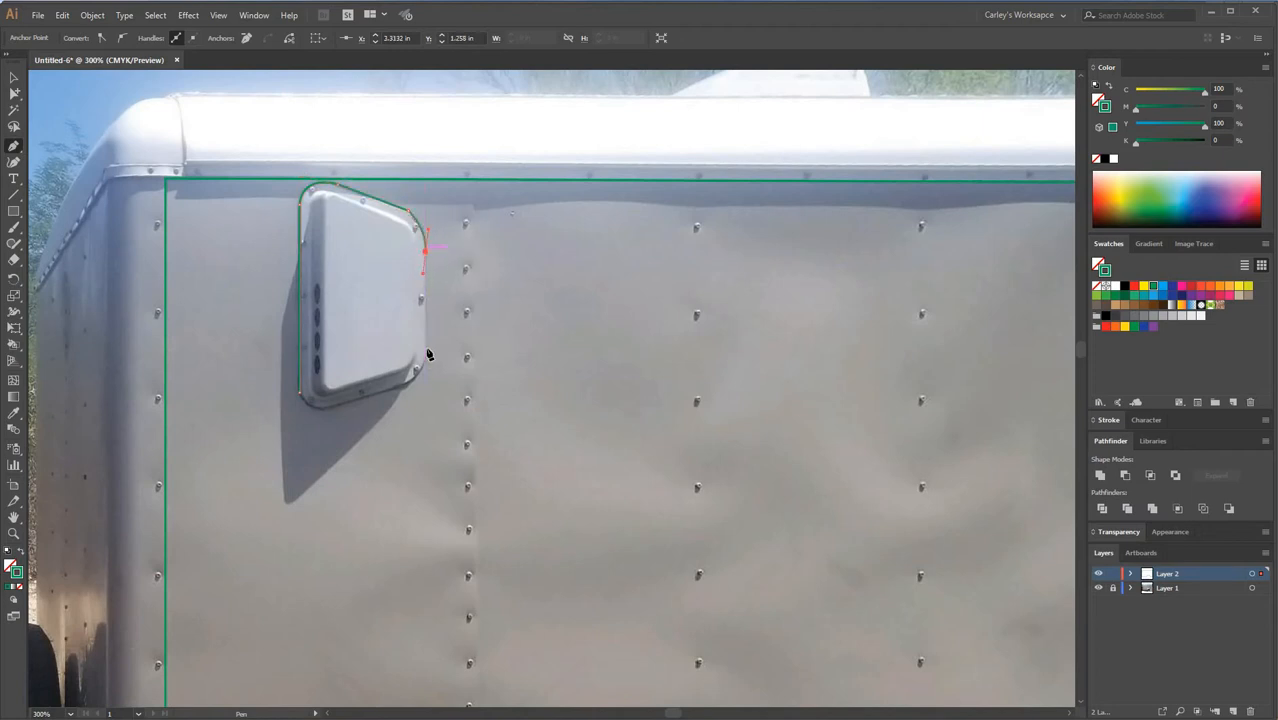
{"action": "left_click_drag", "start_coordinate": [420, 364], "coordinate": [291, 372]}
{"action": "left_click", "coordinate": [392, 389]}
{"action": "left_click", "coordinate": [327, 409]}
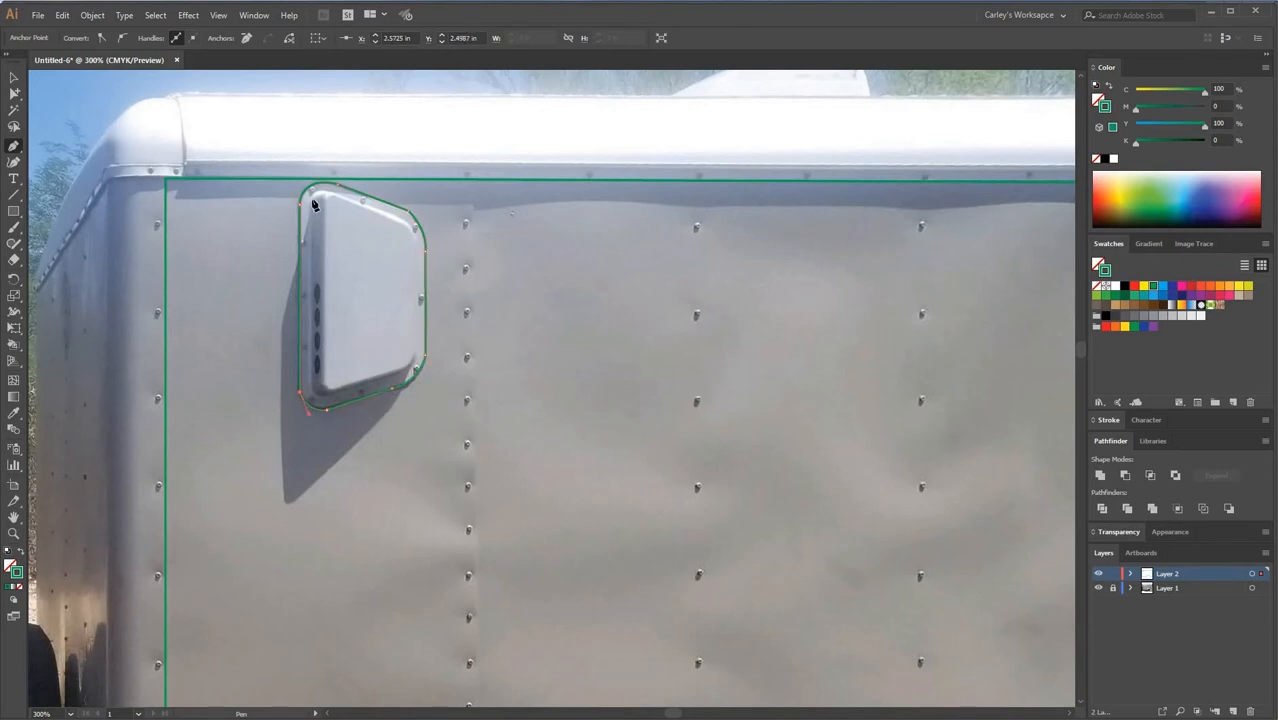
- Trace a closed four-sided green-stroked outline around the vent's raised inner face with the Pen tool
{"action": "left_click", "coordinate": [324, 383]}
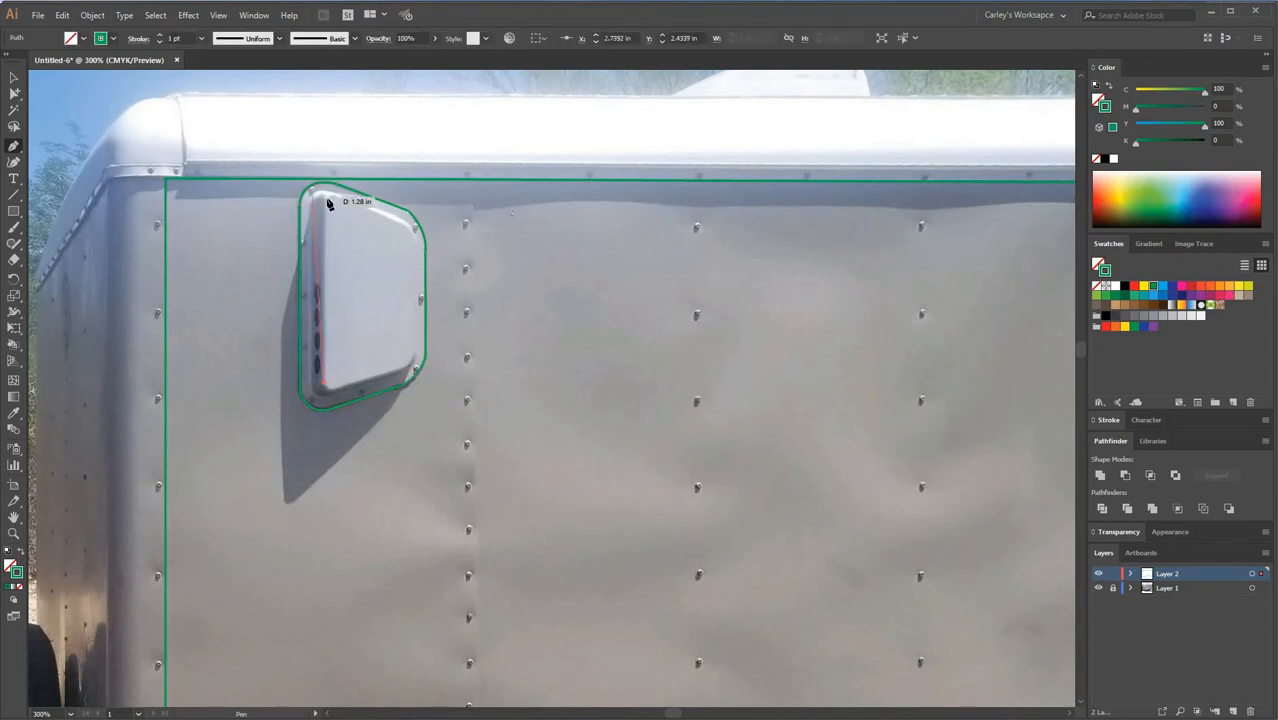
{"action": "left_click", "coordinate": [414, 229]}
{"action": "left_click", "coordinate": [410, 366]}
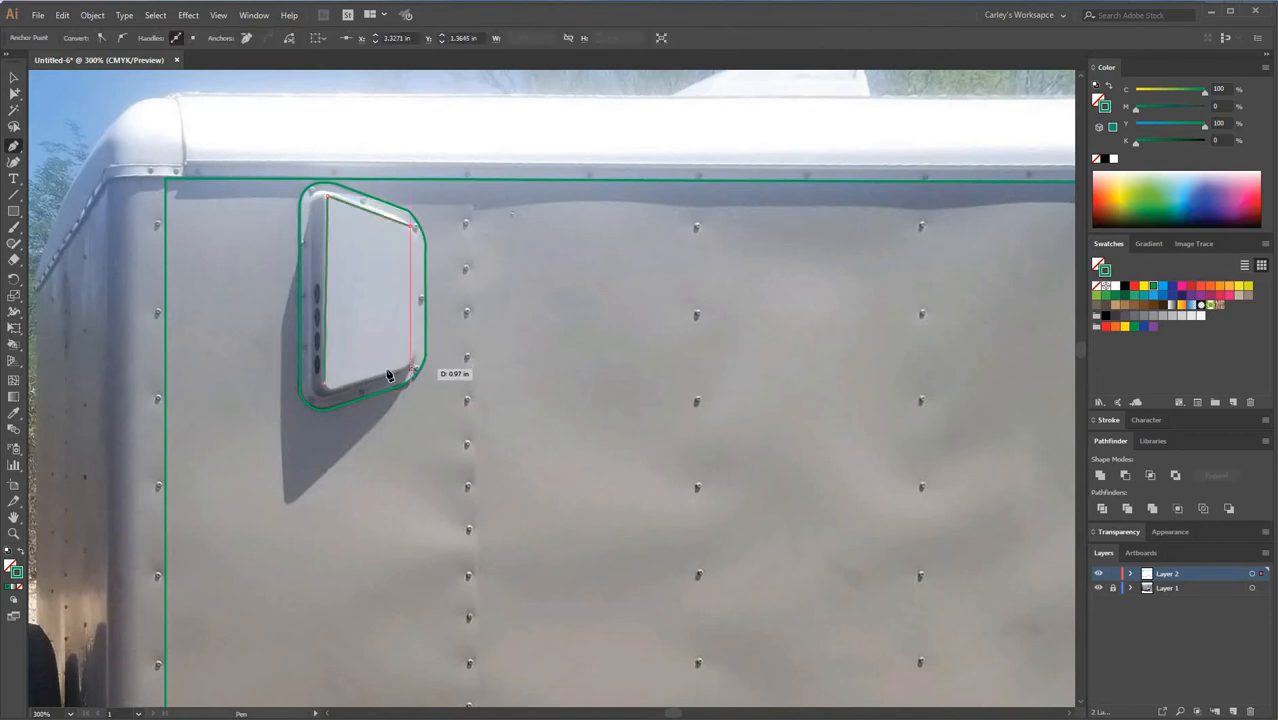
{"action": "left_click", "coordinate": [325, 385]}
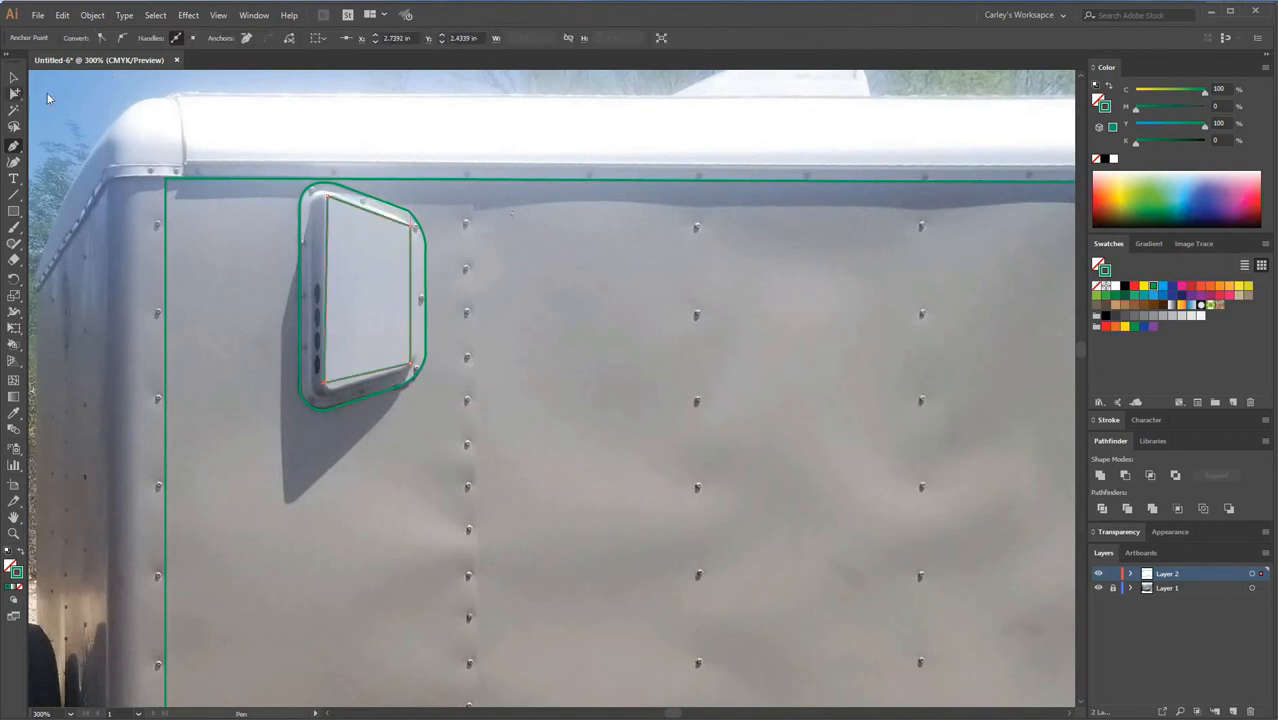
- Nudge the lower front anchor point of the vent's inner outline down to match the photo
{"action": "left_click", "coordinate": [14, 93]}
{"action": "left_click", "coordinate": [327, 384]}
{"action": "key", "text": "Down"}
{"action": "key", "text": "Down"}
{"action": "key", "text": "Down"}
{"action": "key", "text": "Down"}
{"action": "key", "text": "Down"}
{"action": "key", "text": "Down"}
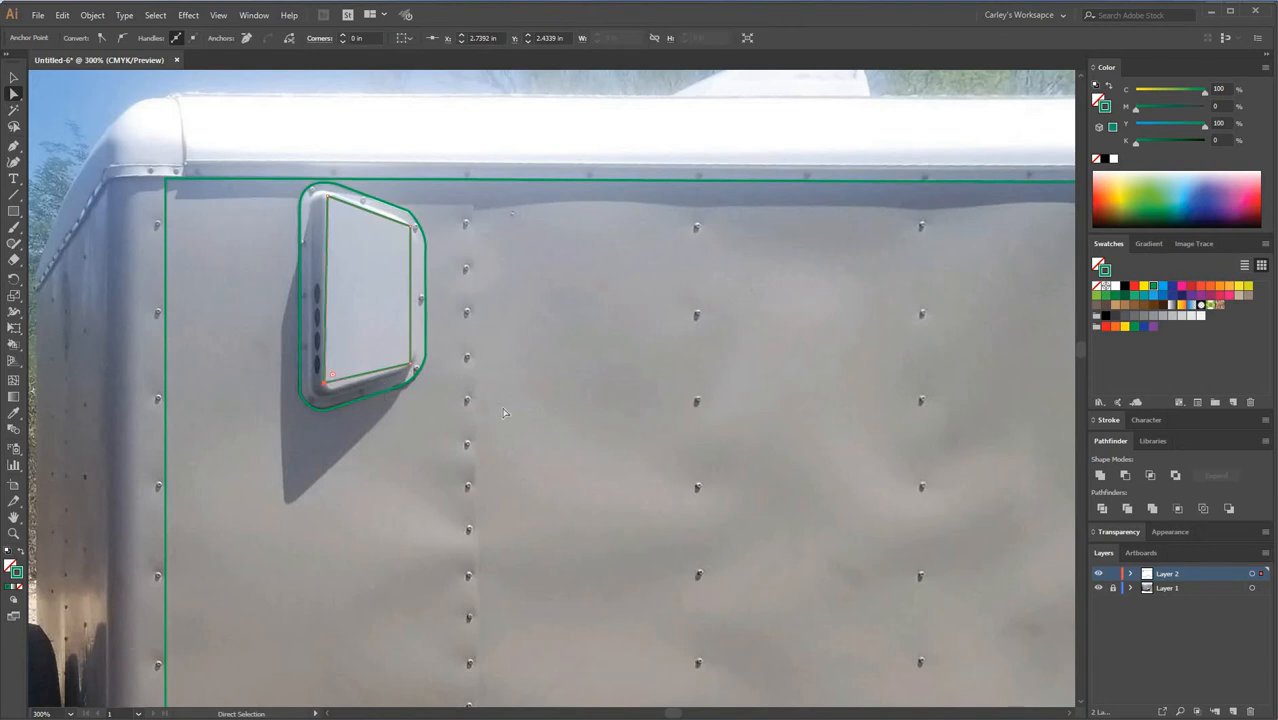
- Round all four corners of the vent's inner outline to a radius of about 0.04 in
{"action": "left_click", "coordinate": [327, 196], "text": "shift"}
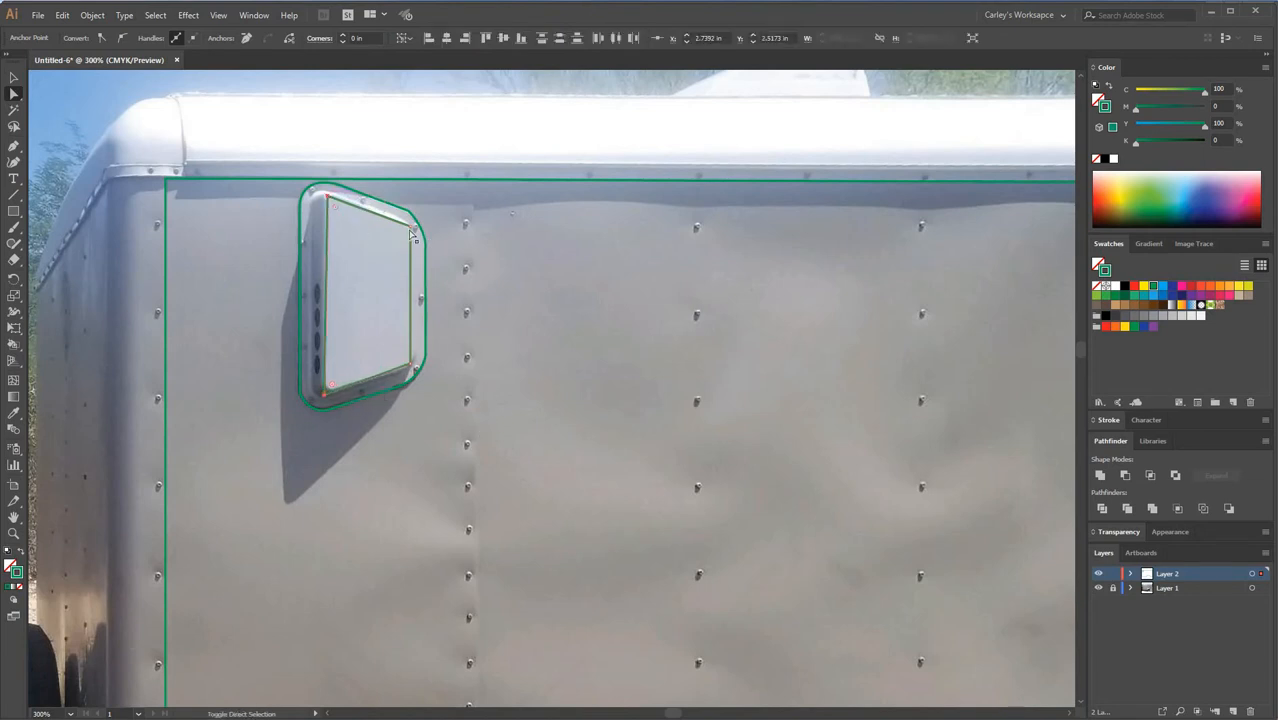
{"action": "left_click", "coordinate": [410, 226], "text": "shift"}
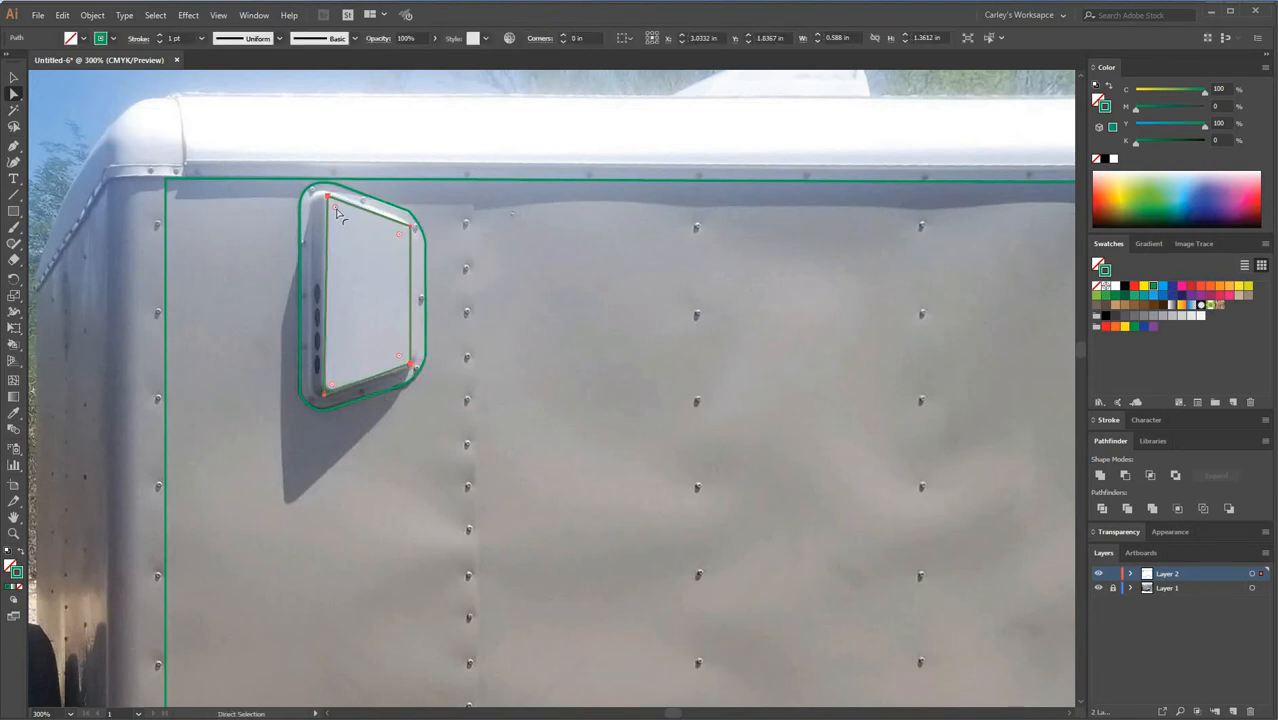
{"action": "left_click_drag", "start_coordinate": [335, 207], "coordinate": [338, 211]}
{"action": "left_click", "coordinate": [13, 79]}
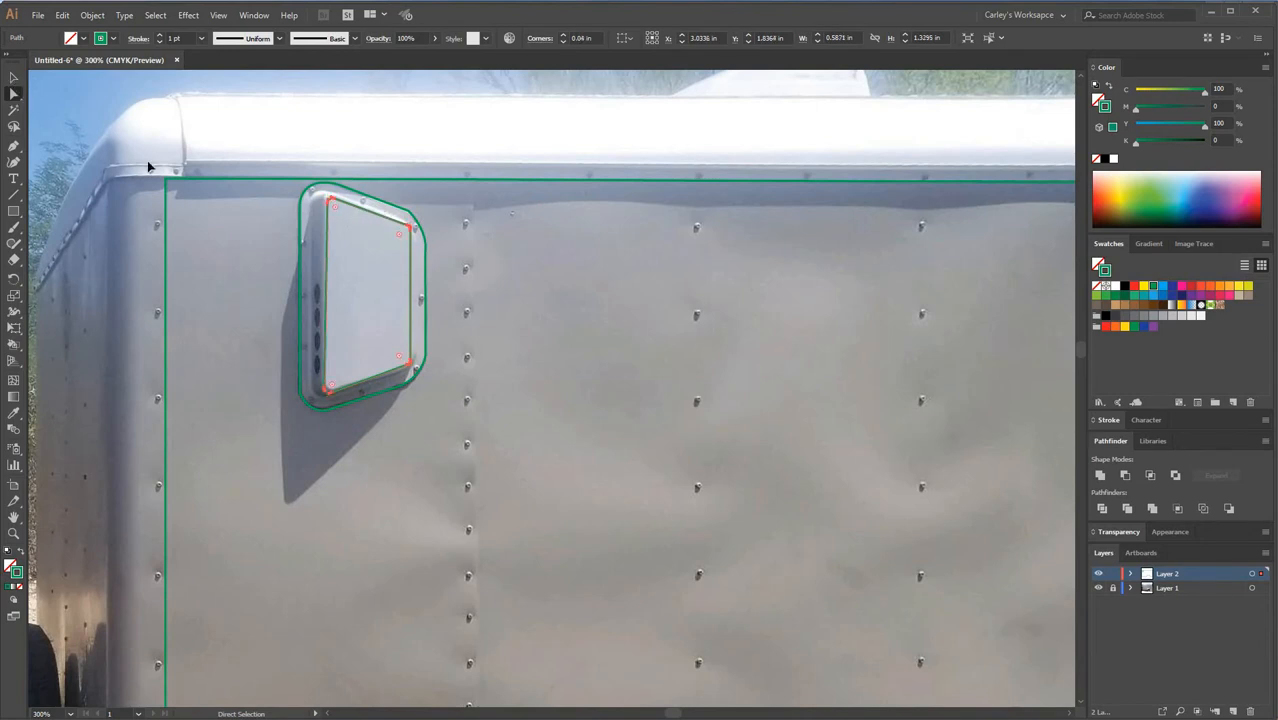
- Subtract the vent's inner outline from its outer one, and swap the resulting frame's green stroke to a solid fill
{"action": "left_click", "coordinate": [475, 338]}
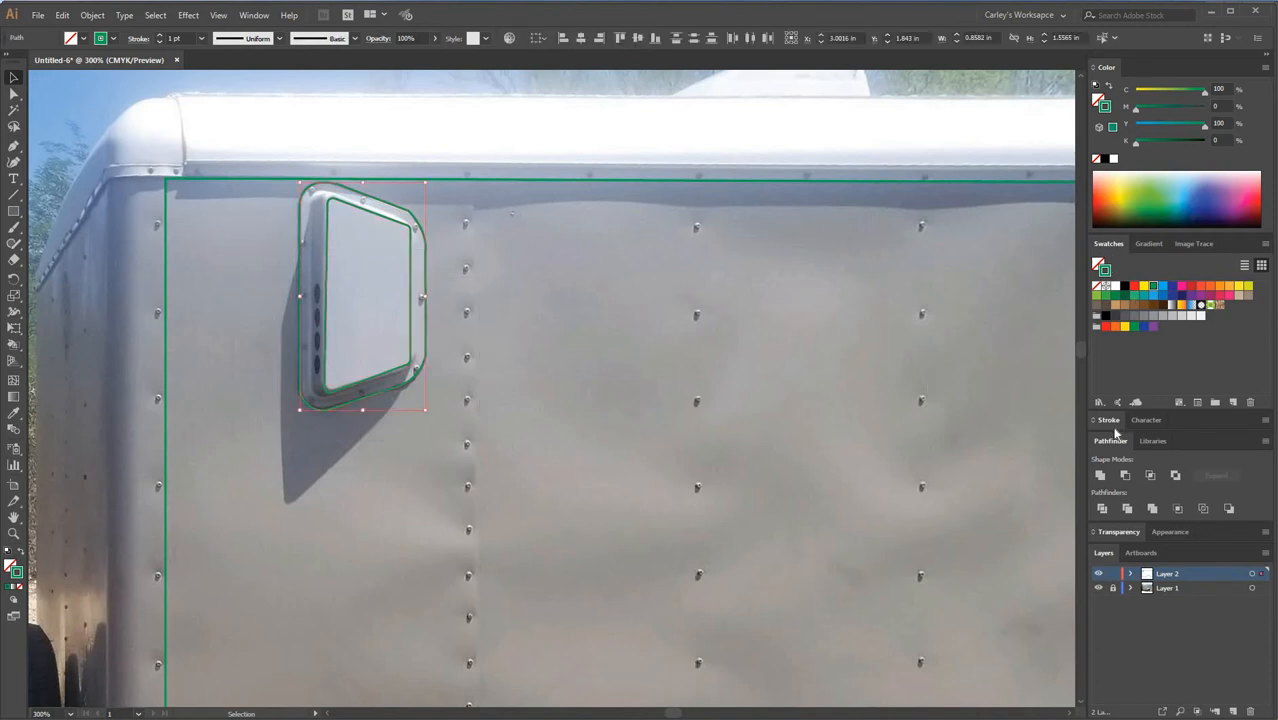
{"action": "left_click", "coordinate": [1127, 477]}
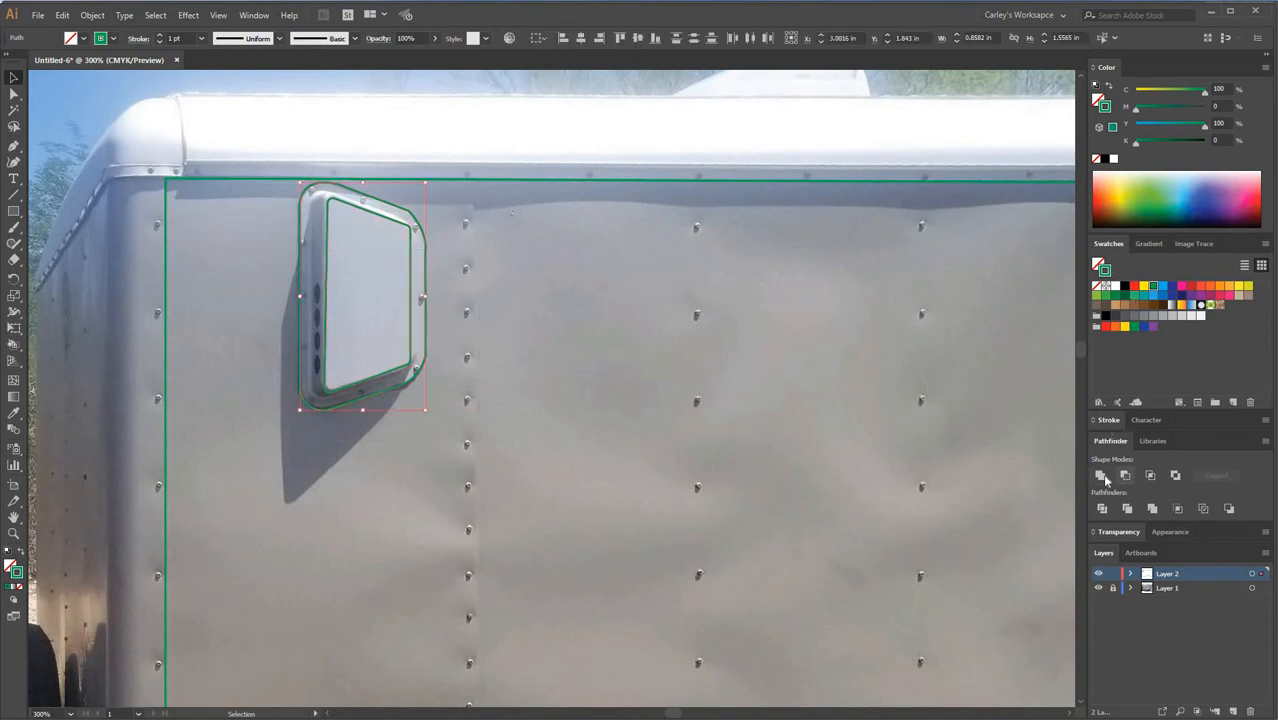
{"action": "left_click", "coordinate": [21, 552]}
{"action": "left_click", "coordinate": [238, 374]}
- Swap the side panel outline's green stroke to a solid fill, and subtract the vent frame from the panel with Minus Front
{"action": "left_click", "coordinate": [166, 432]}
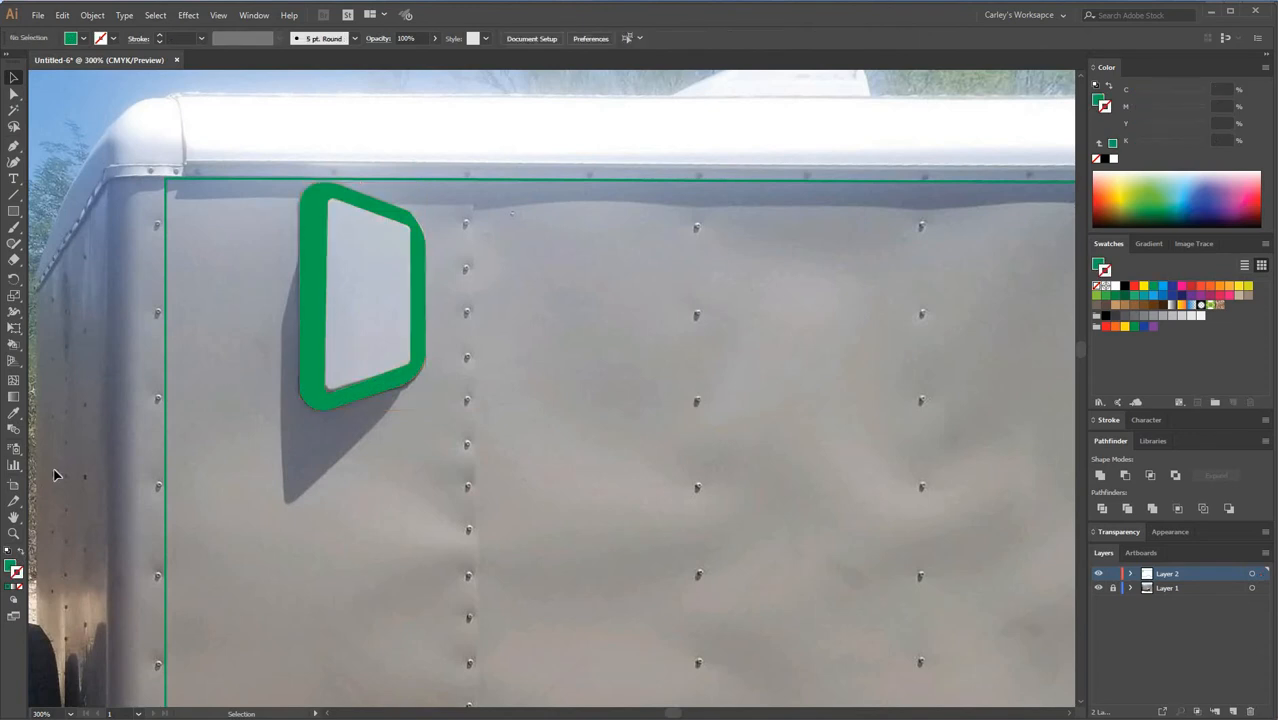
{"action": "key", "text": "shift+x"}
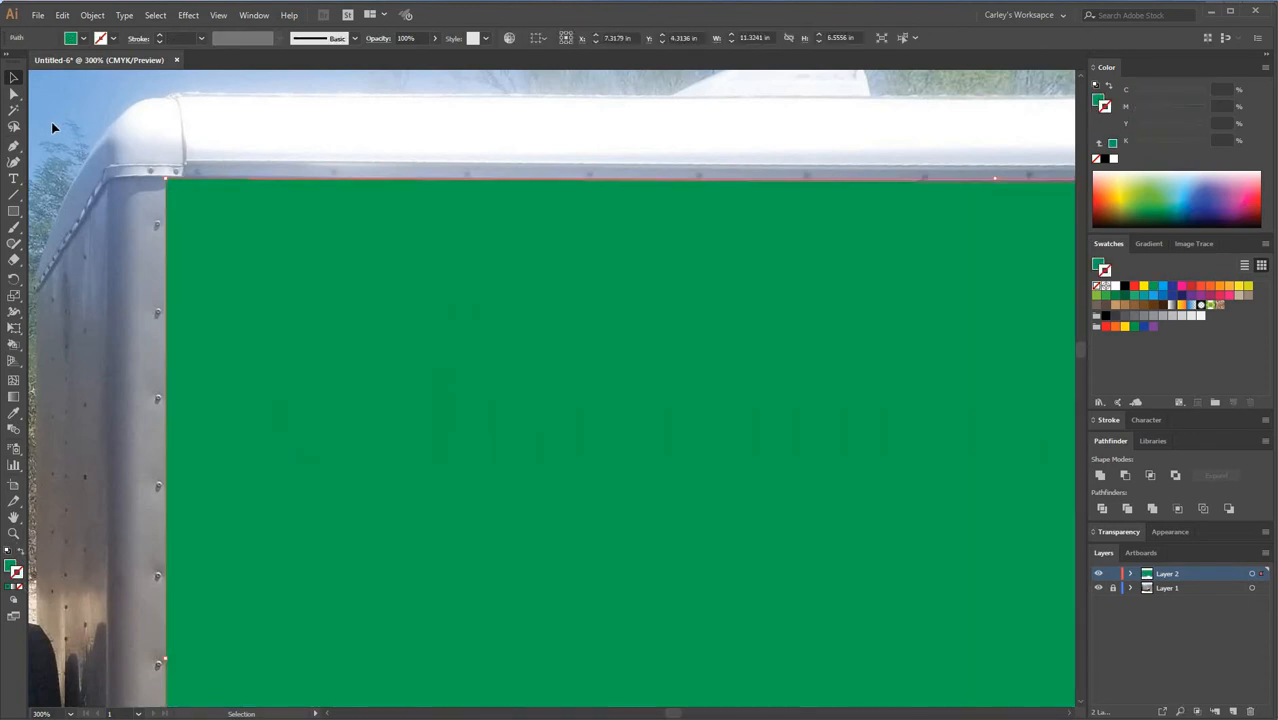
{"action": "left_click_drag", "start_coordinate": [53, 127], "coordinate": [641, 518]}
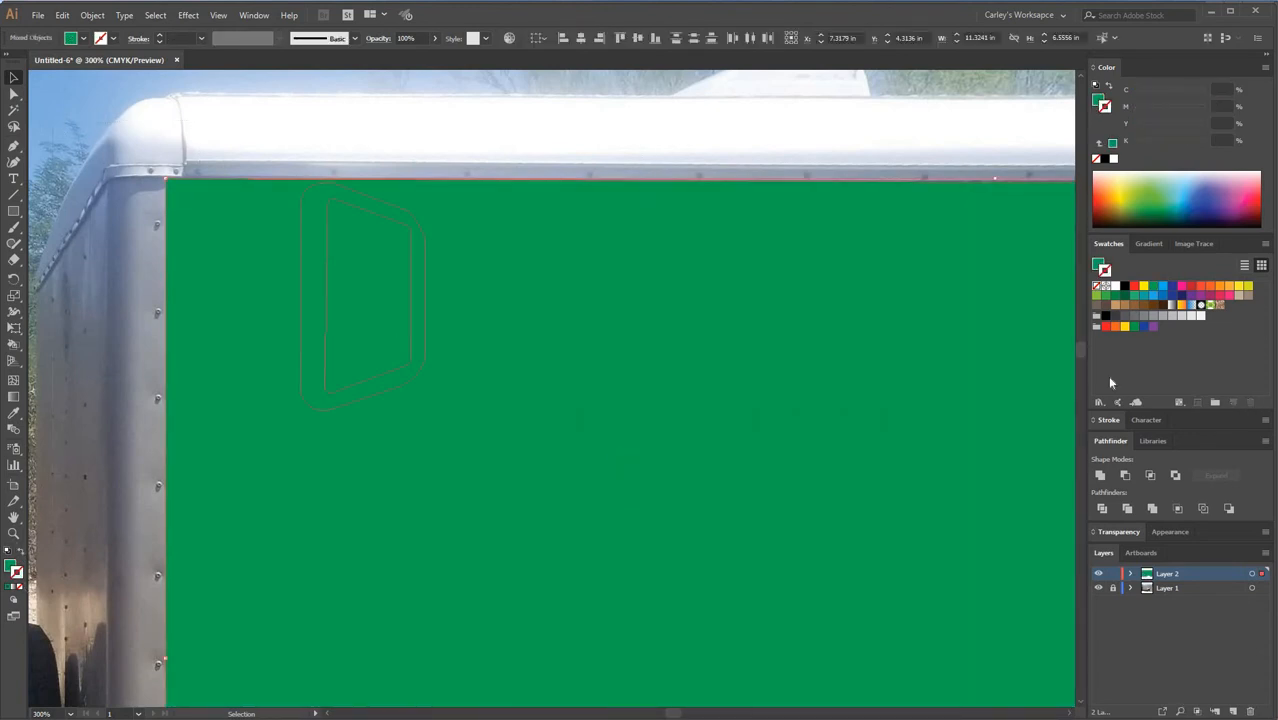
{"action": "left_click", "coordinate": [1125, 475]}
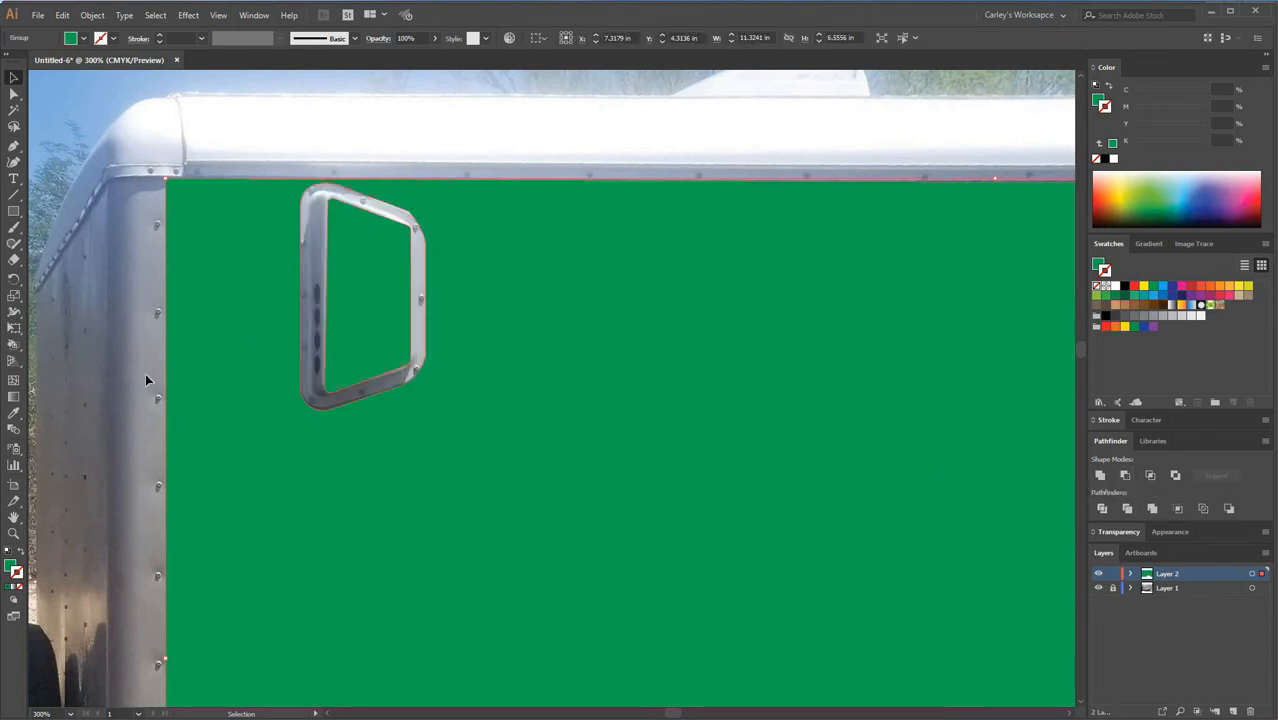
- Delete the leftover green piece inside the vent frame from the panel group using the Group Selection tool
{"action": "left_click", "coordinate": [146, 376]}
{"action": "key", "text": "ctrl+minus"}
{"action": "key", "text": "ctrl+minus"}
{"action": "key", "text": "ctrl+minus"}
{"action": "key", "text": "ctrl+minus"}
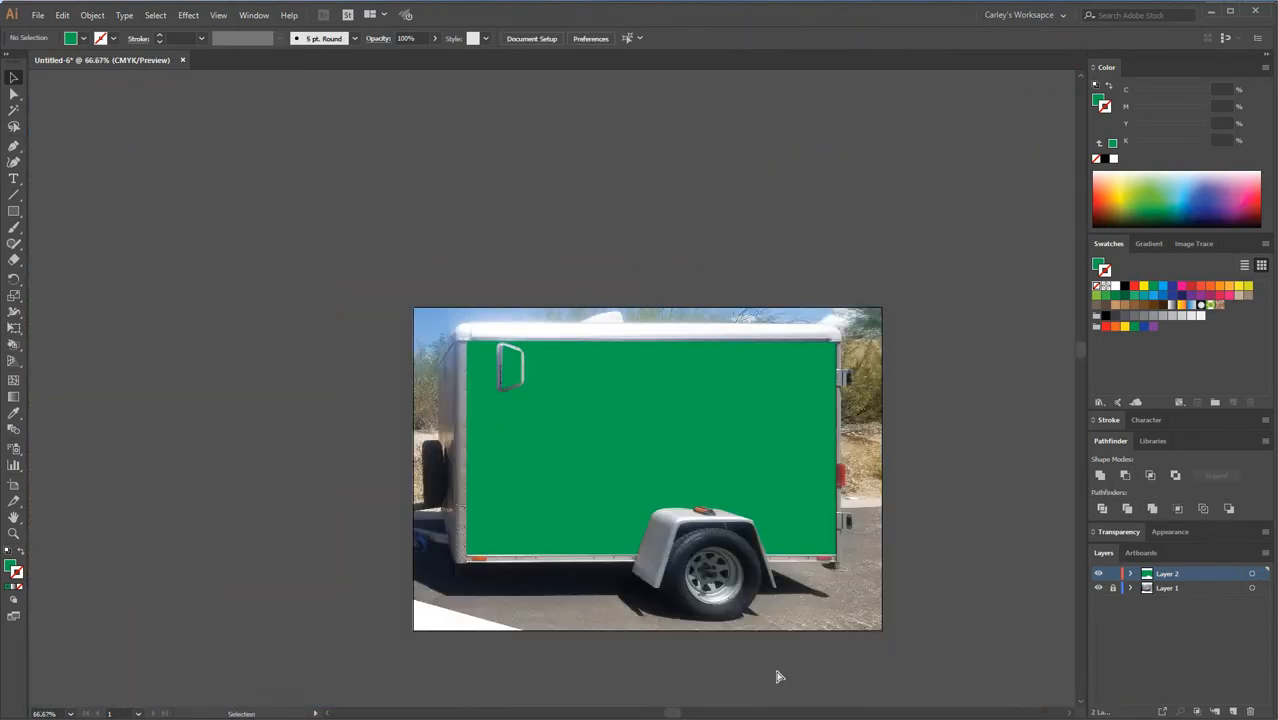
{"action": "key", "text": "ctrl+plus"}
{"action": "left_click_drag", "start_coordinate": [298, 300], "coordinate": [170, 250]}
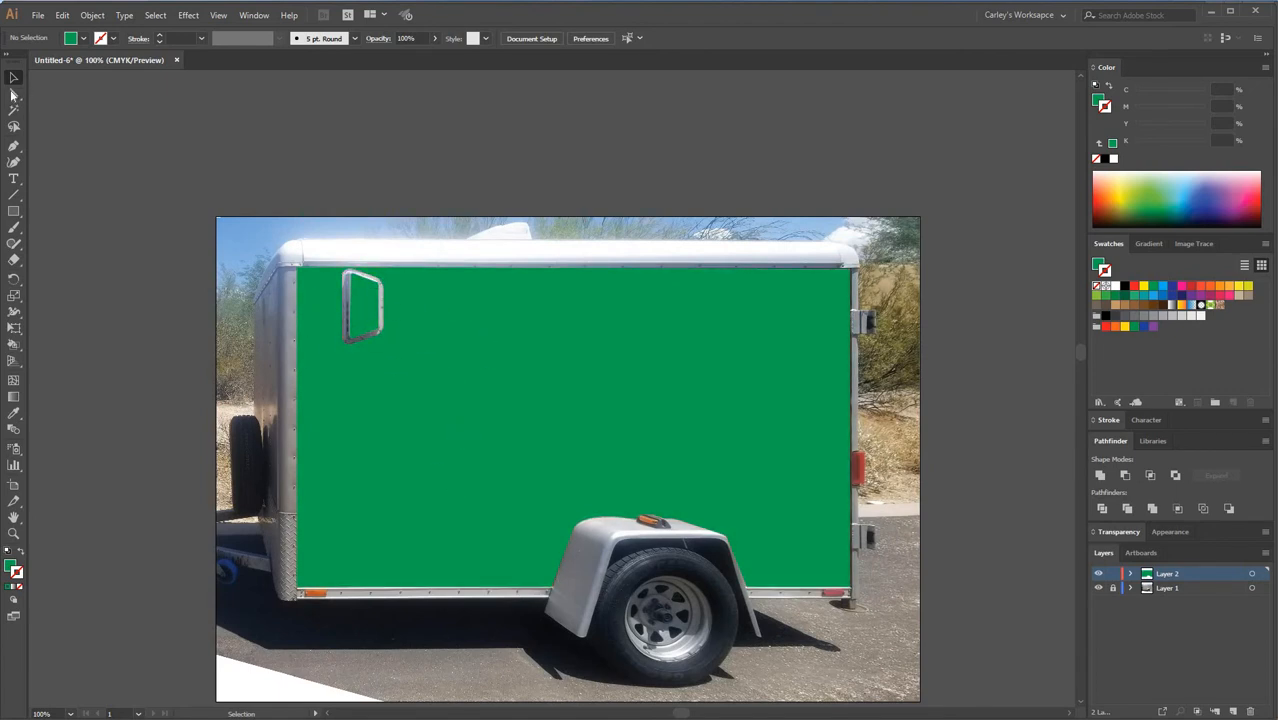
{"action": "left_click_drag", "start_coordinate": [14, 94], "coordinate": [90, 109]}
{"action": "key", "text": "ctrl+plus"}
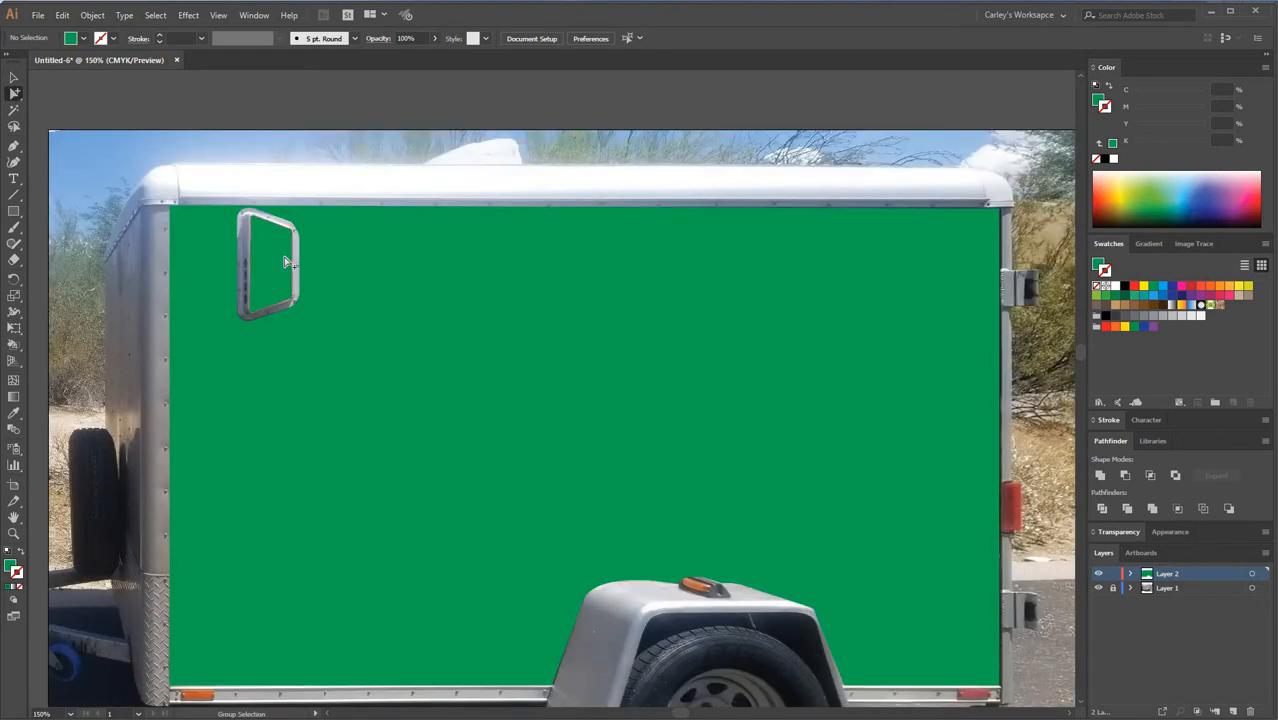
{"action": "left_click", "coordinate": [286, 262]}
{"action": "key", "text": "Delete"}
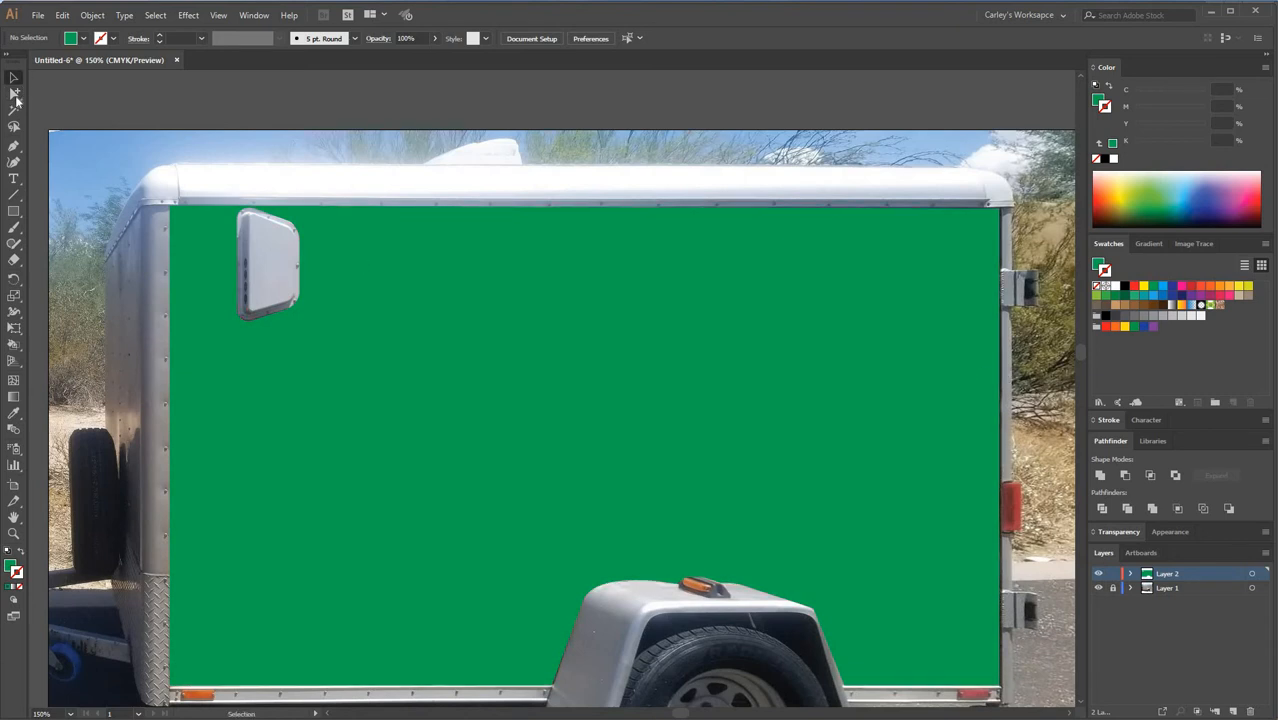
{"action": "left_click_drag", "start_coordinate": [16, 99], "coordinate": [90, 109]}
{"action": "key", "text": "v"}
{"action": "key", "text": "ctrl+minus"}
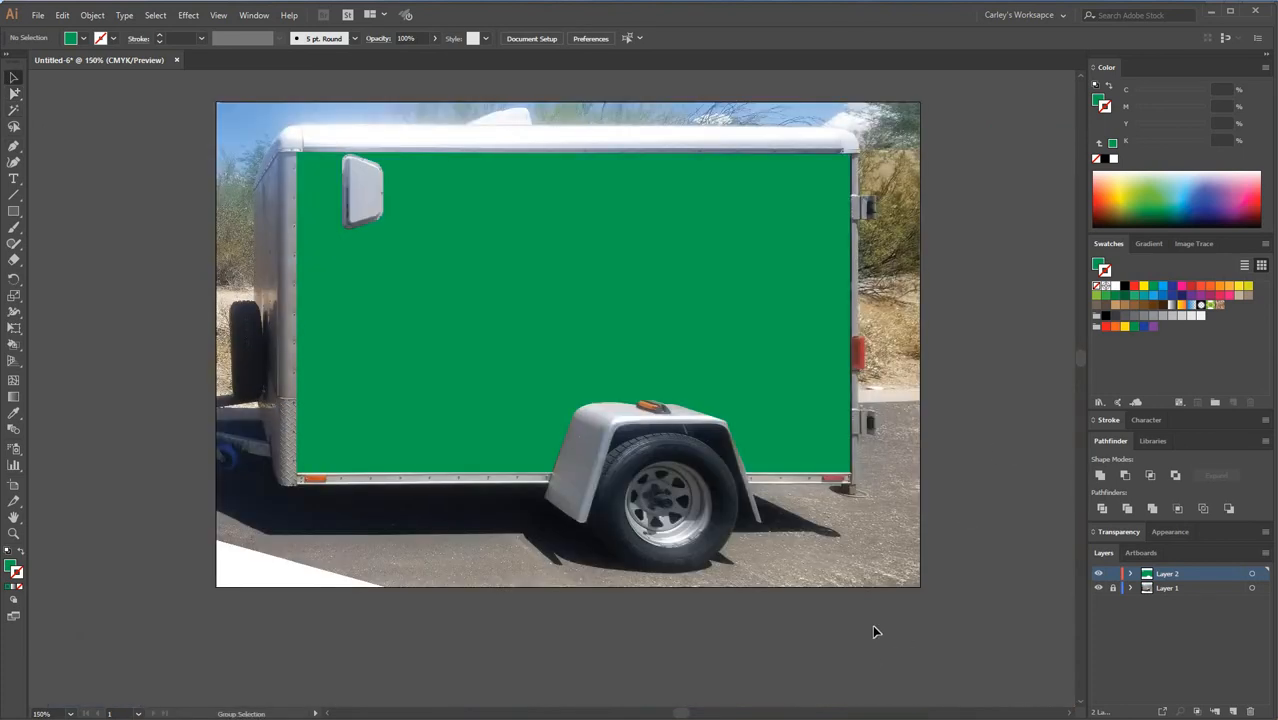
{"action": "key", "text": "ctrl+minus"}
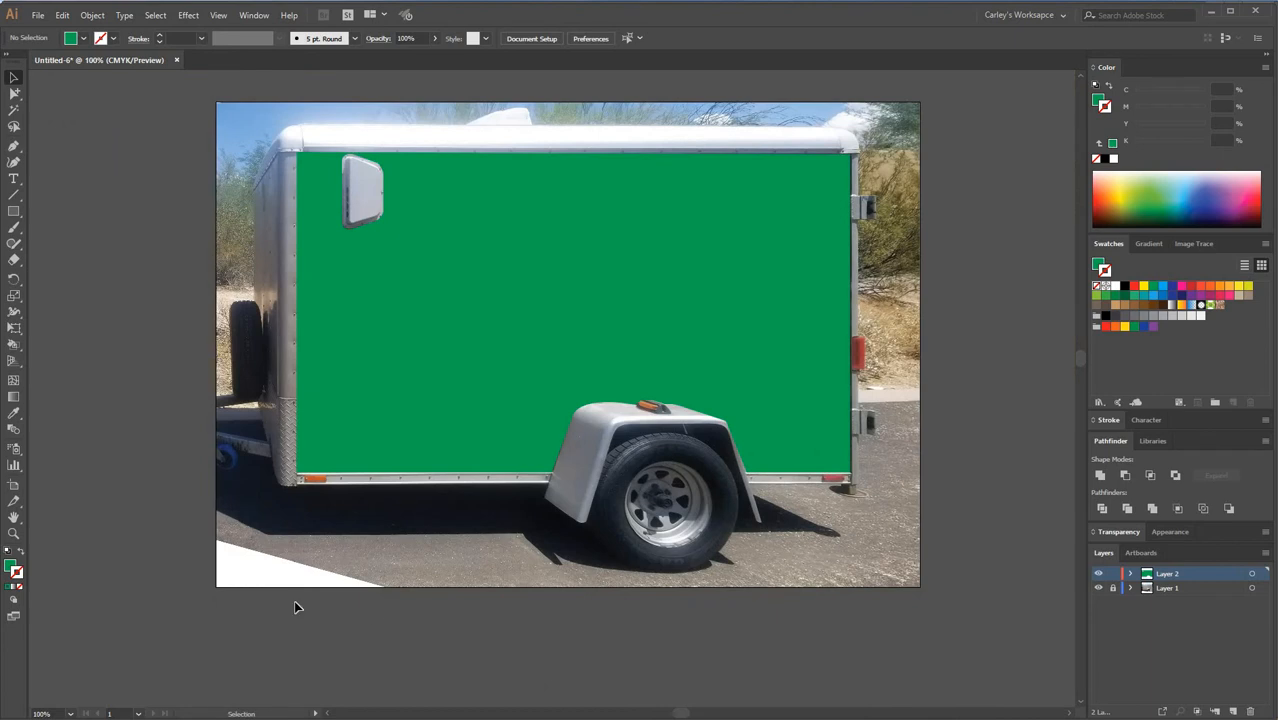